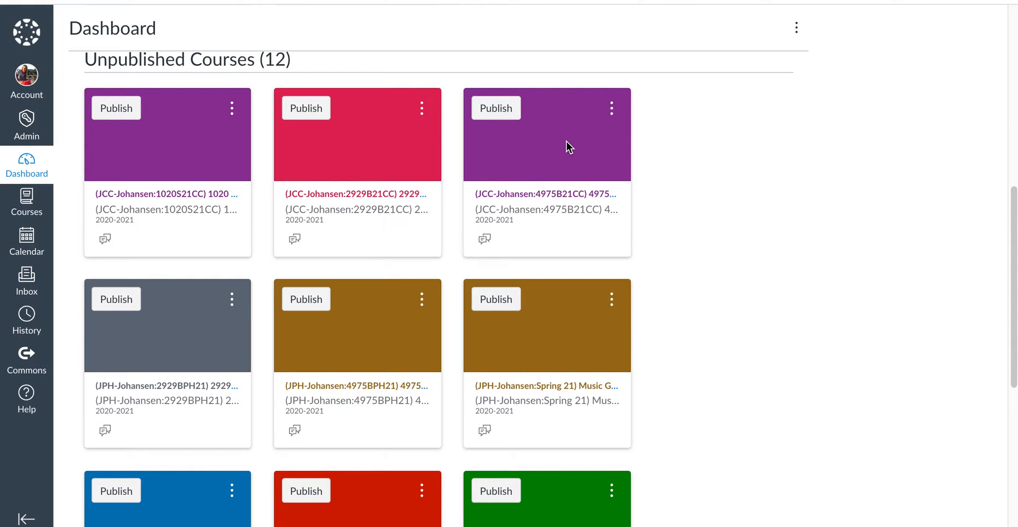
- Look through the unpublished course cards on the dashboard
scroll(583, 393, down, 7)
scroll(595, 390, up, 1)
scroll(597, 389, up, 8)
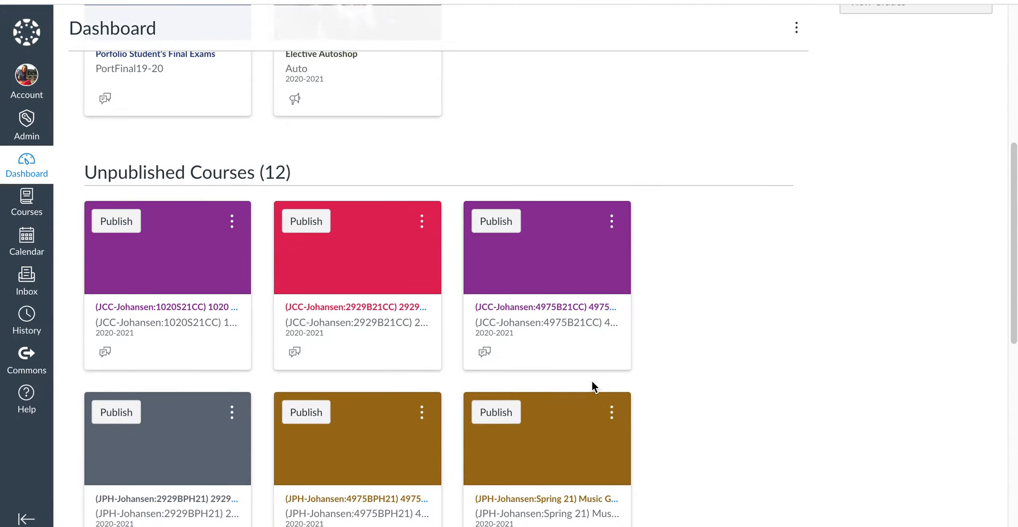
scroll(286, 373, down, 8)
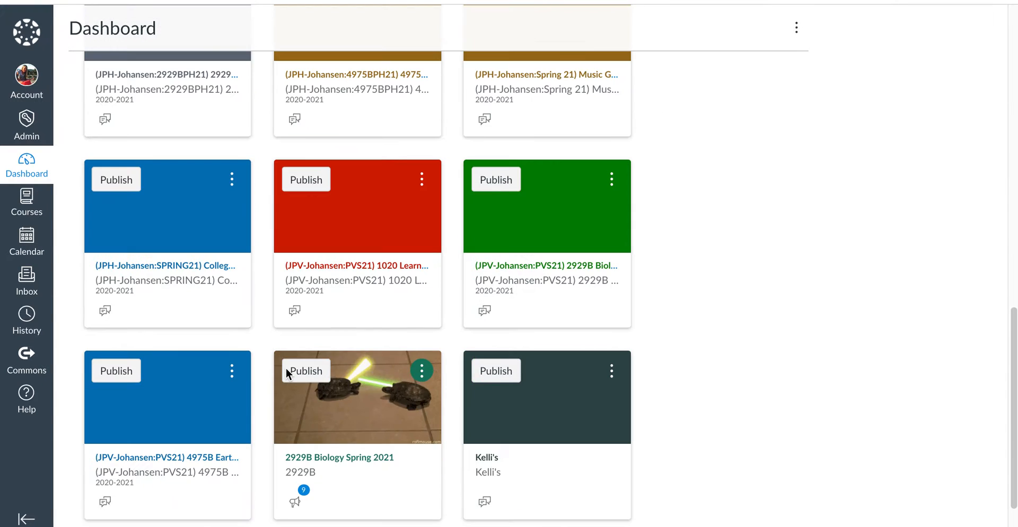
scroll(286, 371, up, 3)
scroll(320, 337, up, 5)
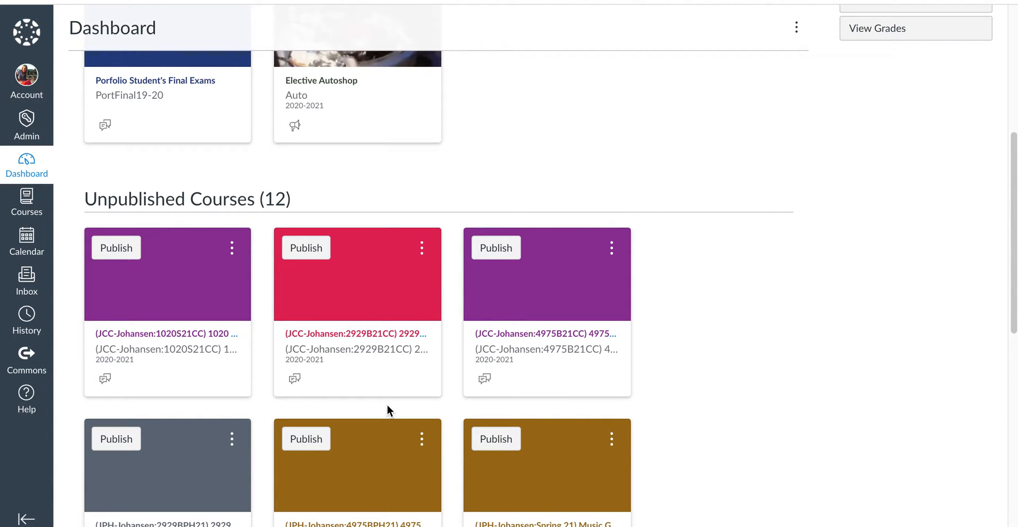
scroll(386, 403, down, 2)
scroll(378, 408, down, 1)
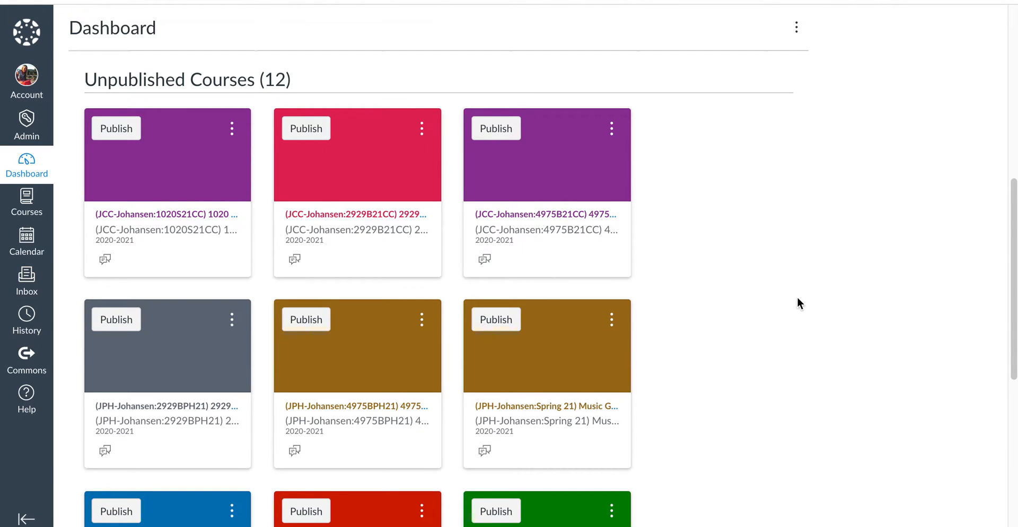
- Start a new course from the dashboard and name it "4975B Earth Science Spring 2021"
scroll(798, 296, up, 7)
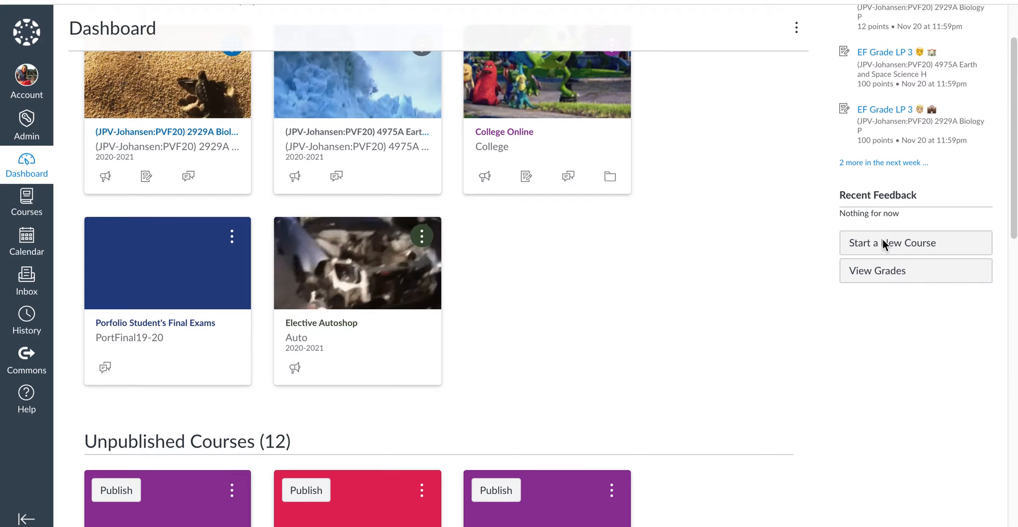
click(864, 240)
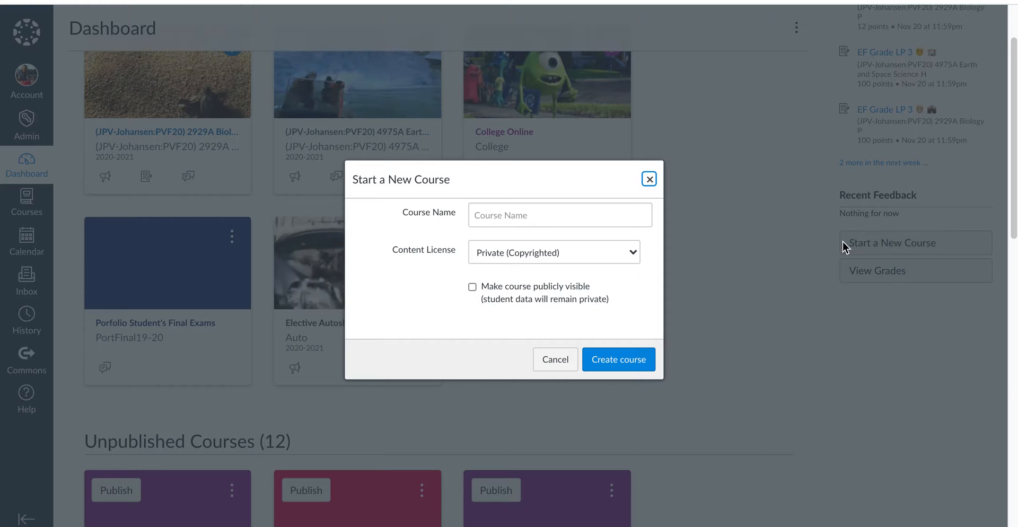
click(497, 212)
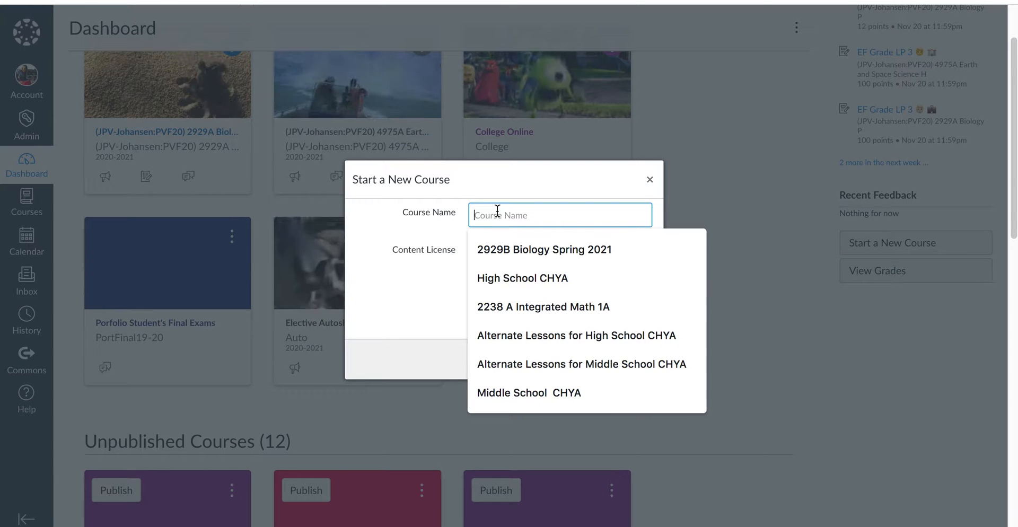
text(4975)
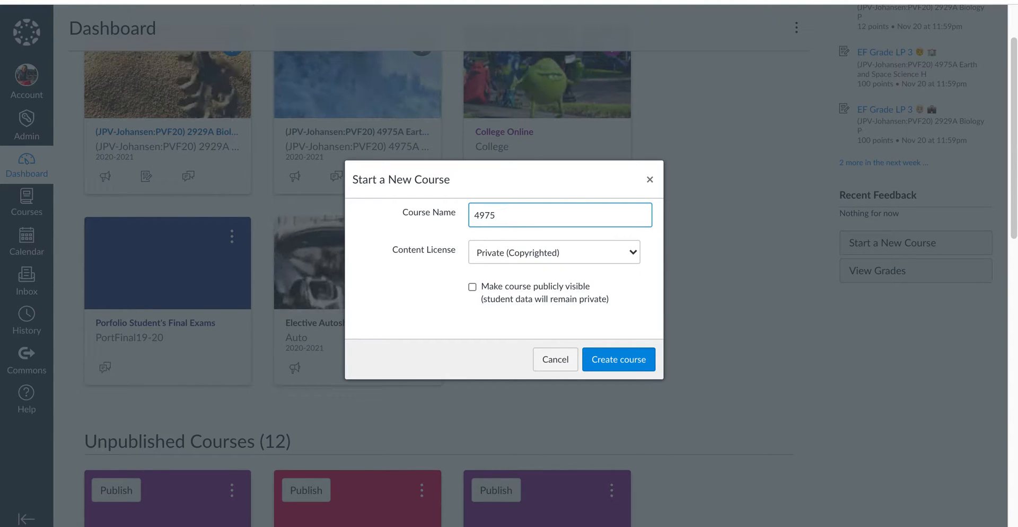
text(B Ear)
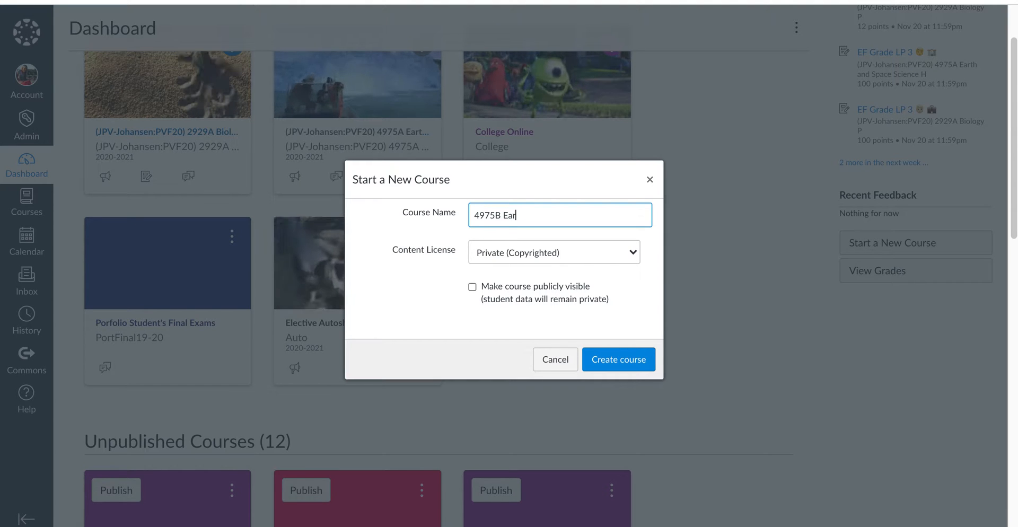
text(th Science)
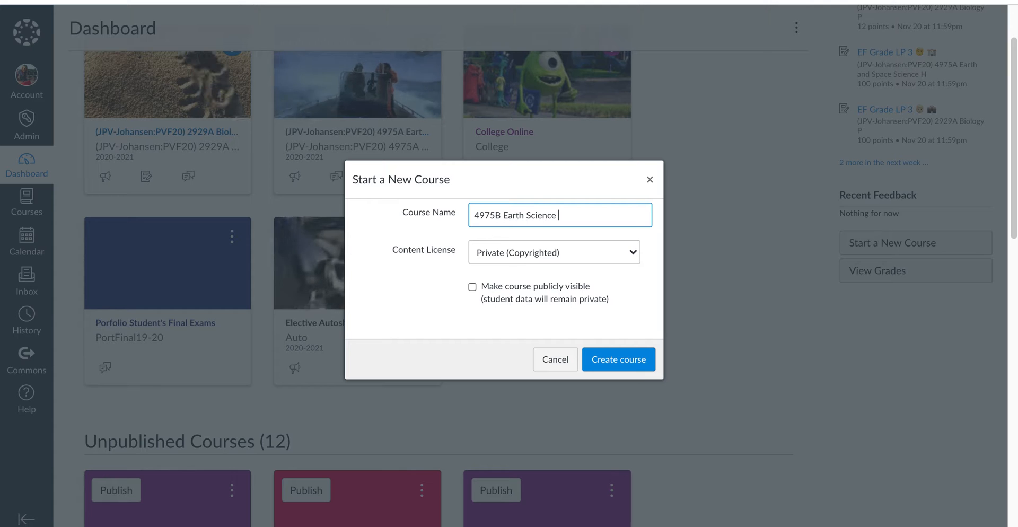
text( Spring 2021)
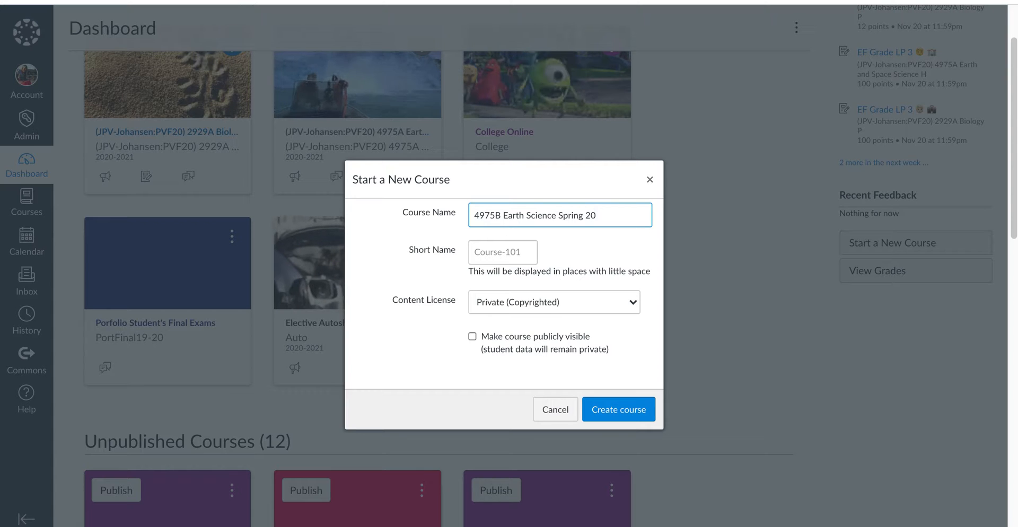
- Give the new course the short name "4975B Spring 21" and create it
click(501, 254)
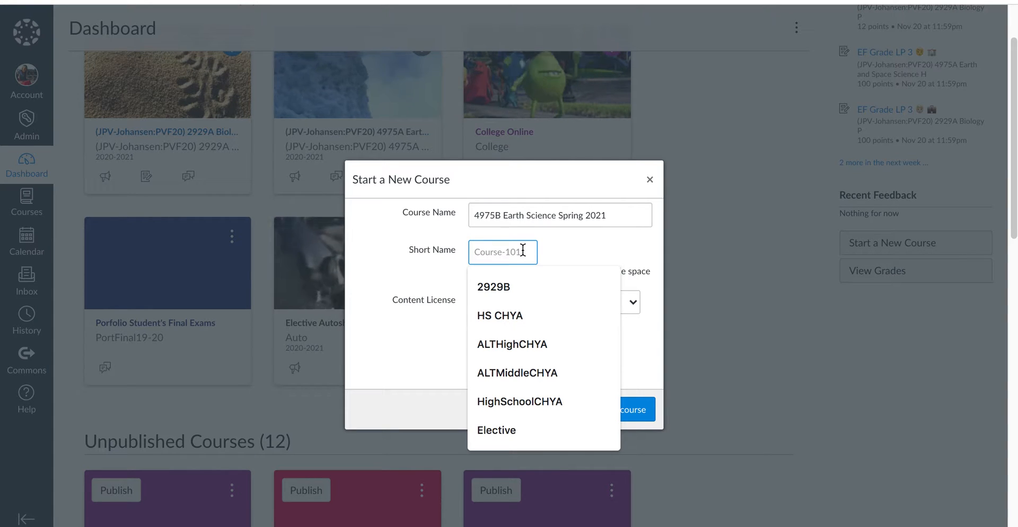
text(29)
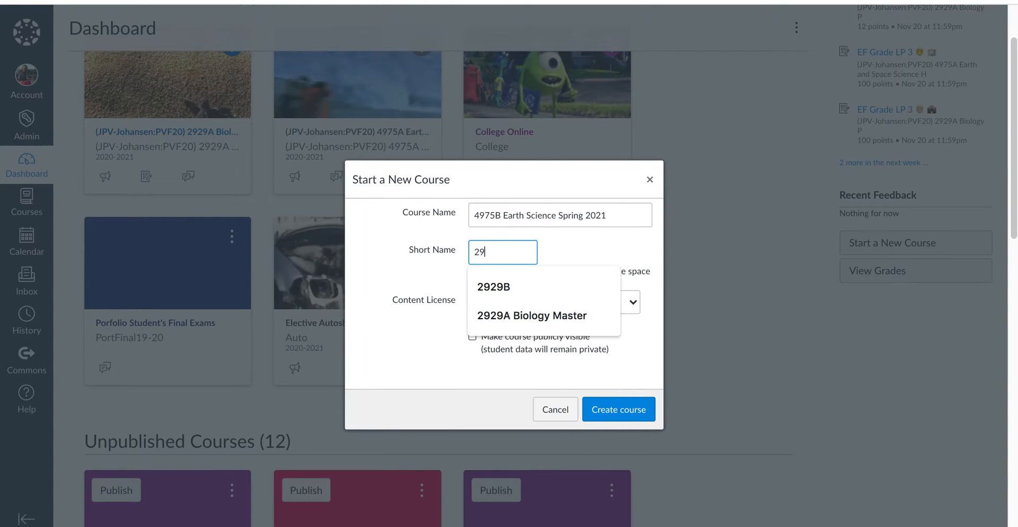
key(BackSpace)
key(BackSpace)
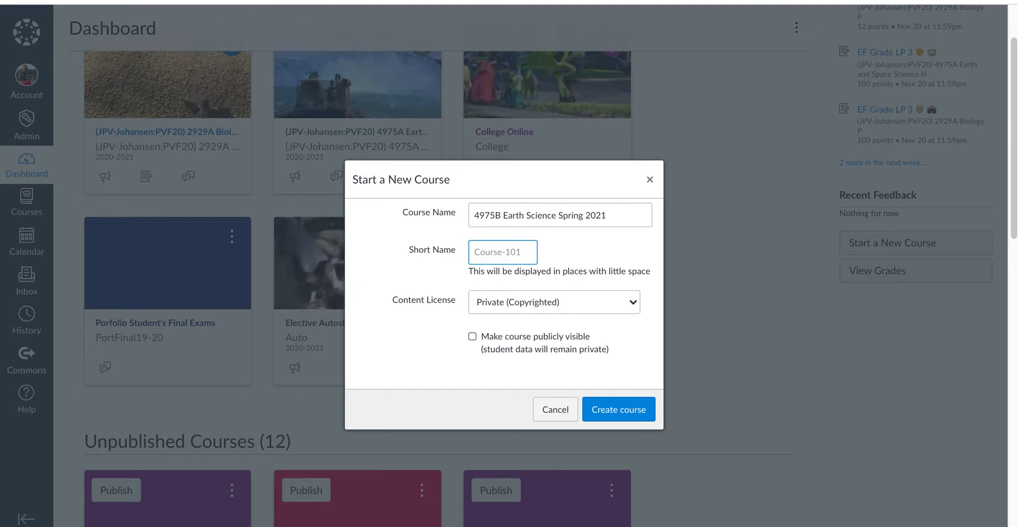
text(4975B Spri)
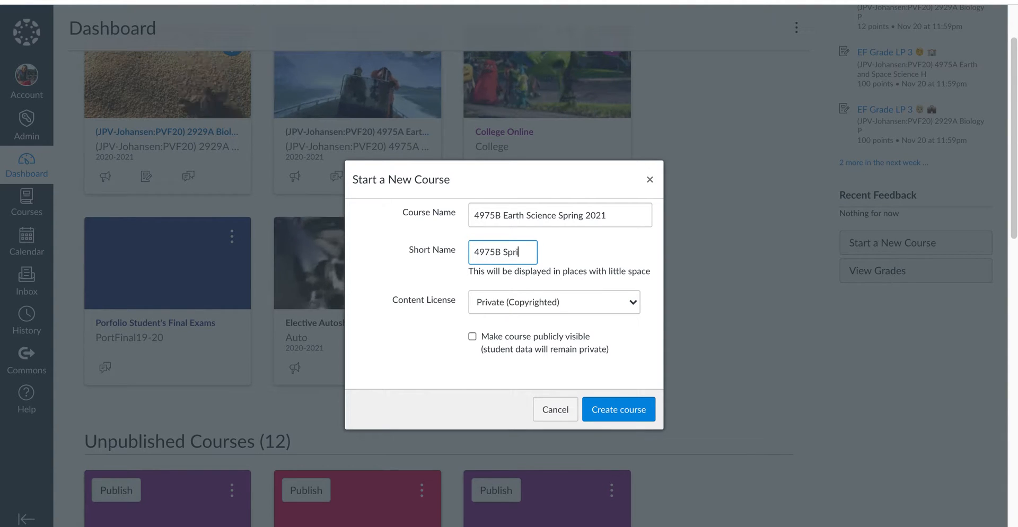
text(ng 21)
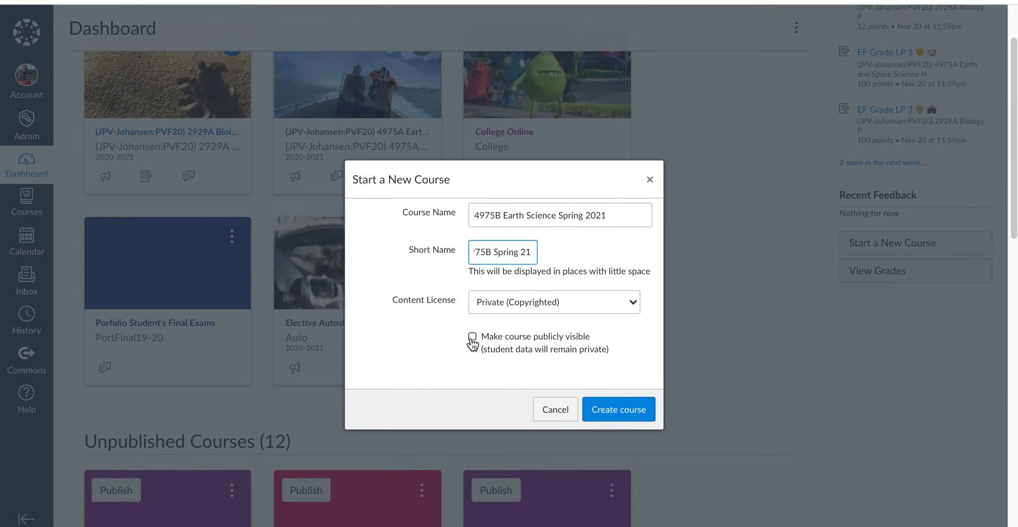
click(611, 416)
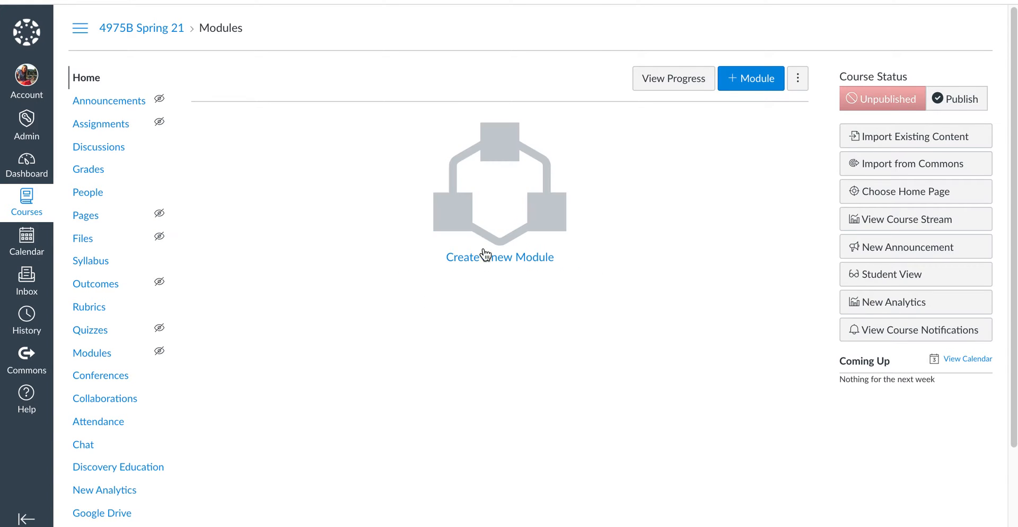
- Return to the dashboard and look for the 4975B Earth Science Spring 2021 card among the unpublished courses
click(33, 168)
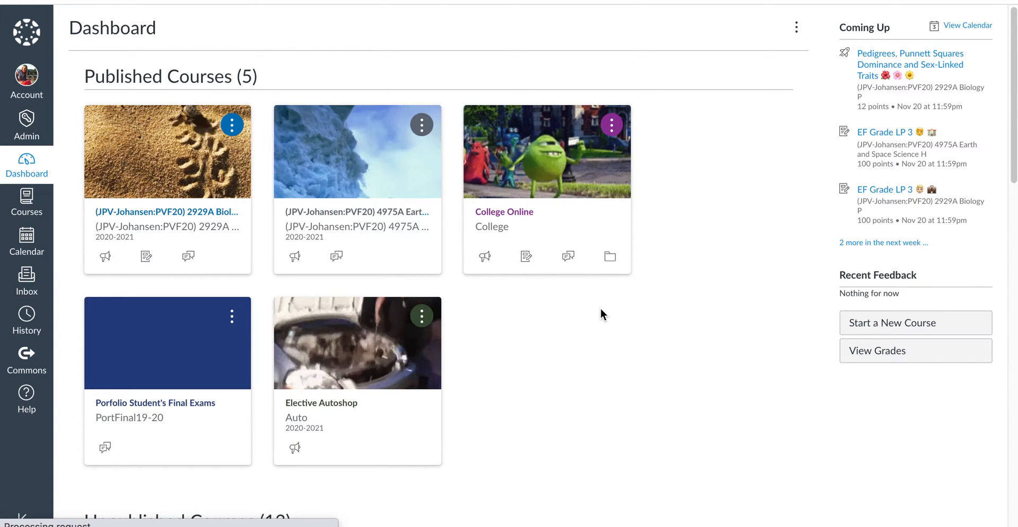
scroll(601, 310, down, 20)
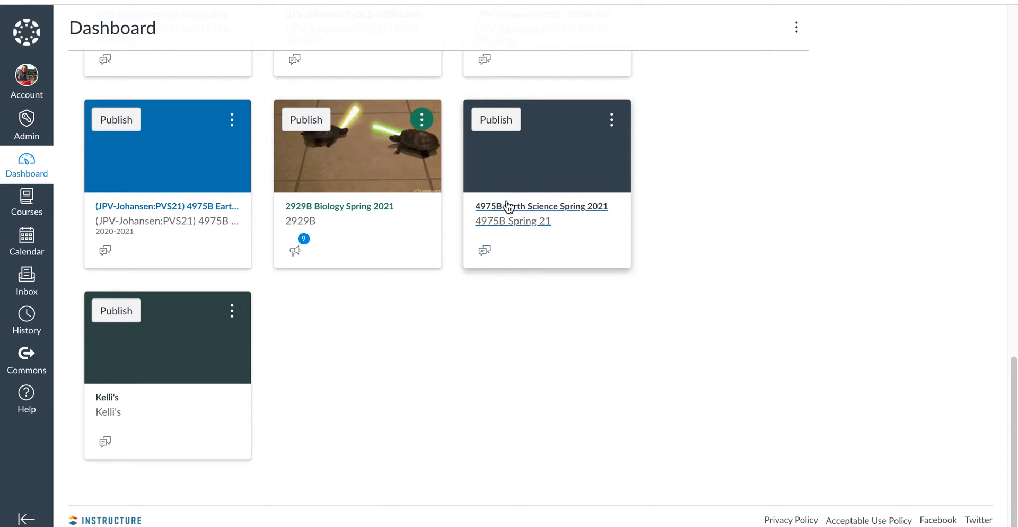
scroll(567, 265, up, 5)
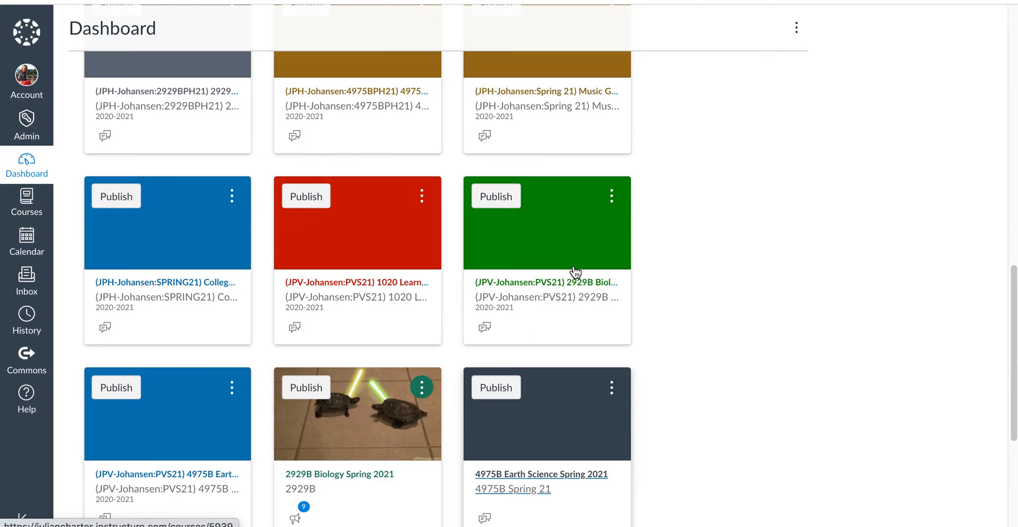
scroll(684, 282, up, 1)
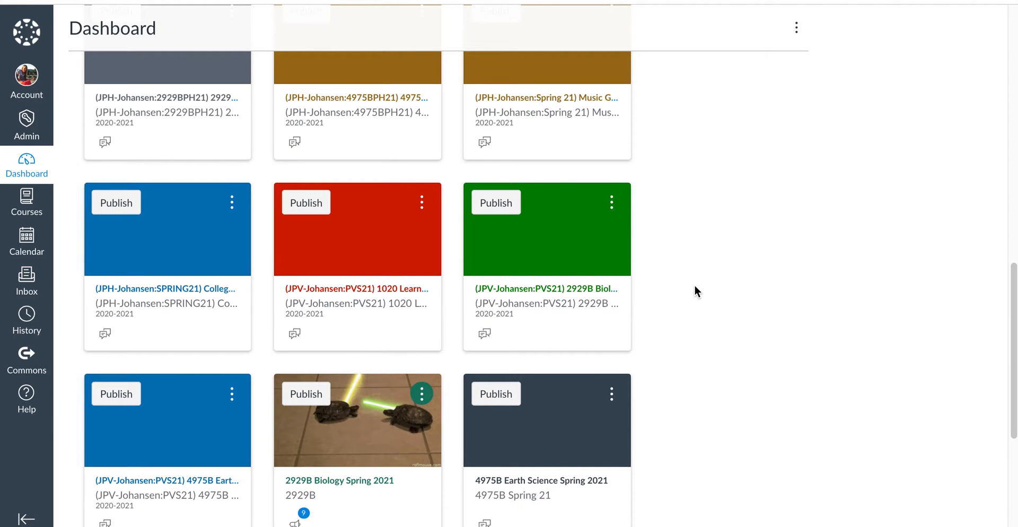
scroll(695, 284, down, 4)
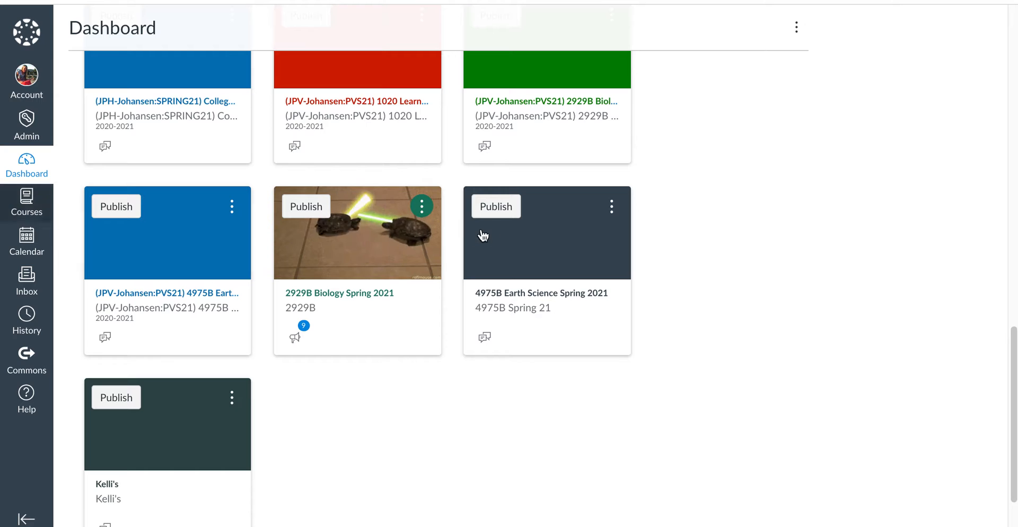
- Open the complete list of all courses
click(30, 200)
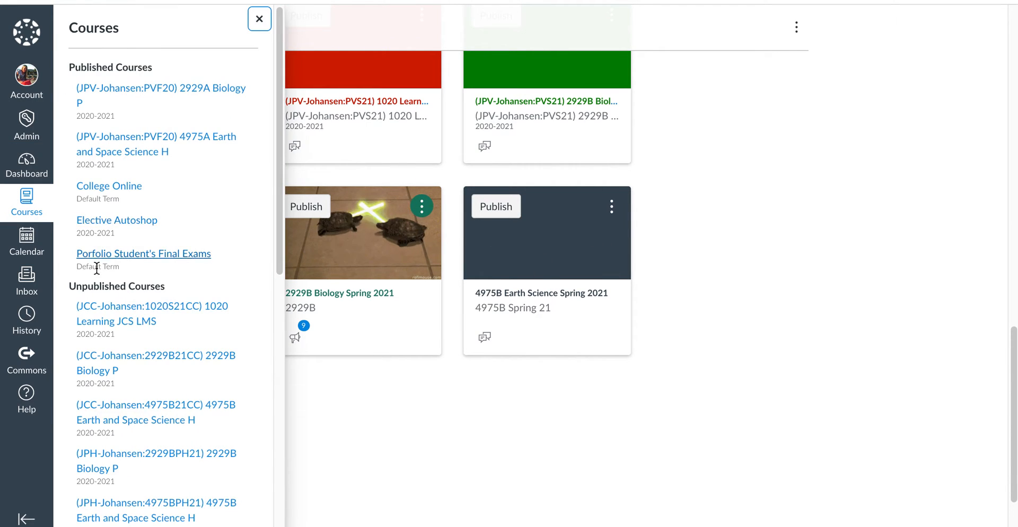
scroll(111, 401, down, 5)
click(90, 429)
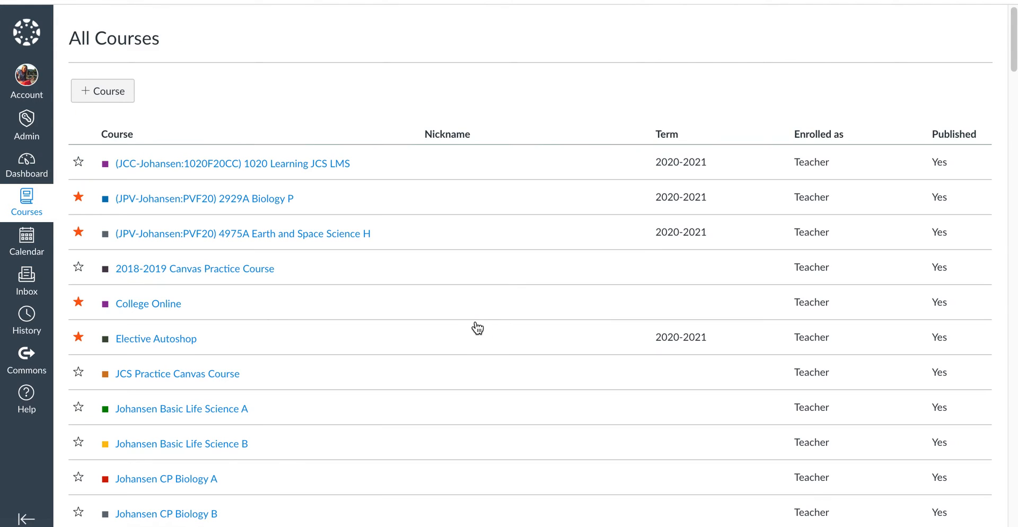
- Search the course list for "4975B" and open the 4975B Earth Science Master Course
text(4975B)
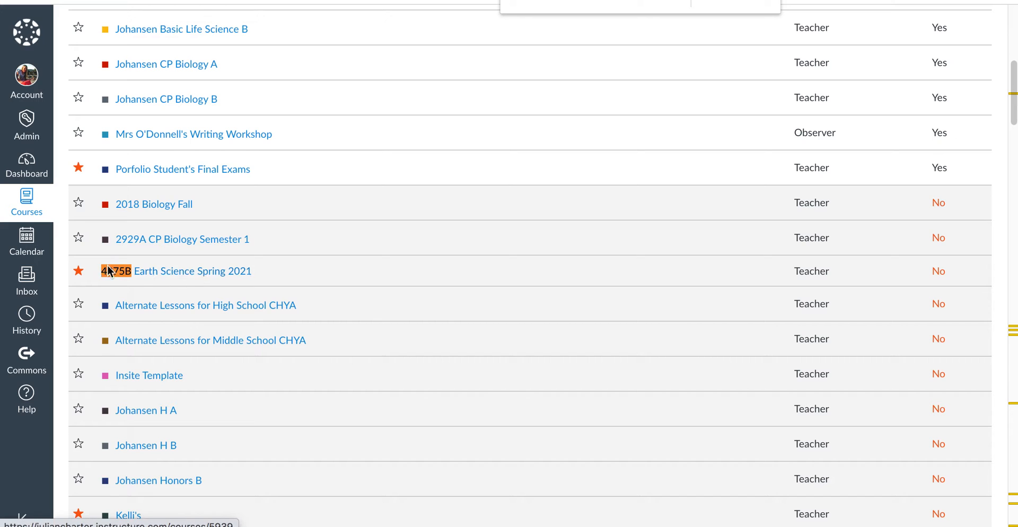
scroll(242, 281, down, 10)
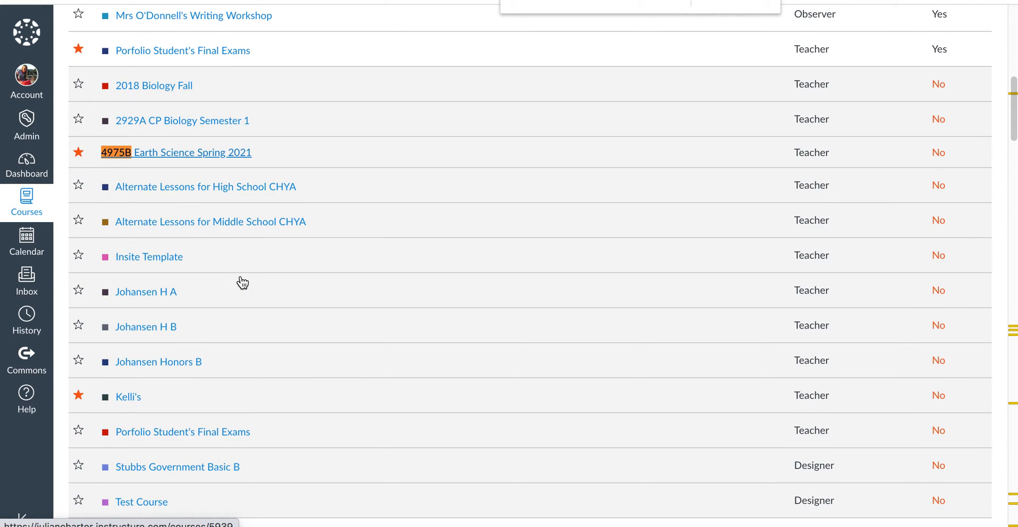
scroll(242, 276, down, 4)
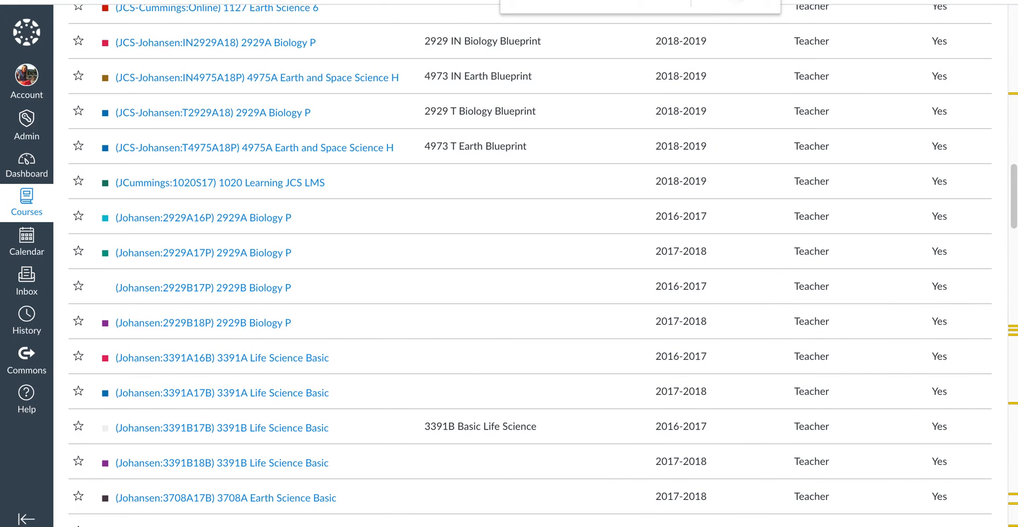
click(741, 2)
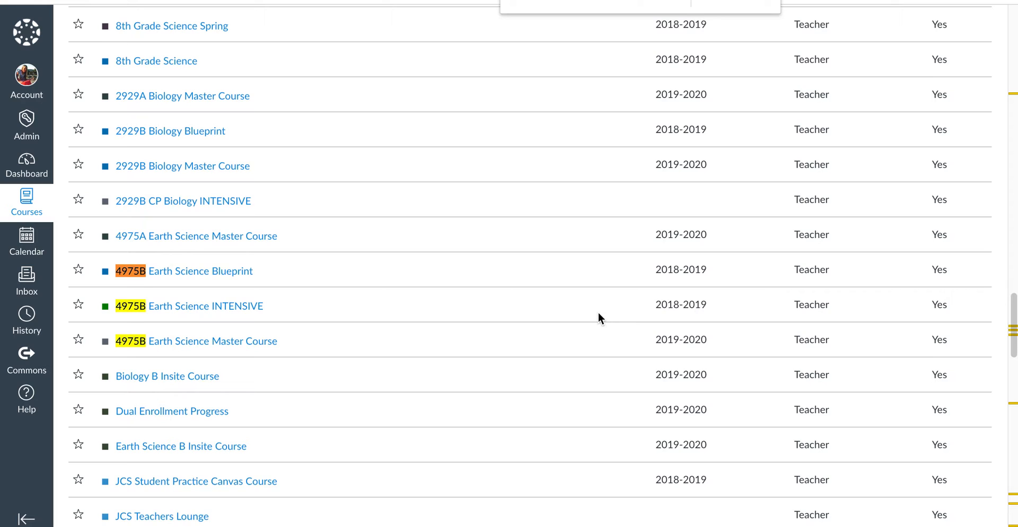
scroll(598, 313, down, 1)
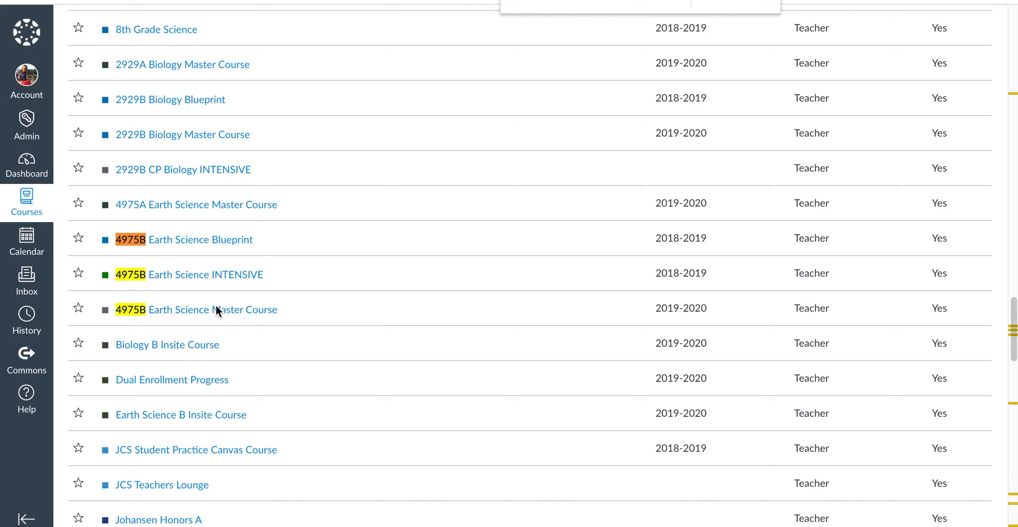
click(187, 313)
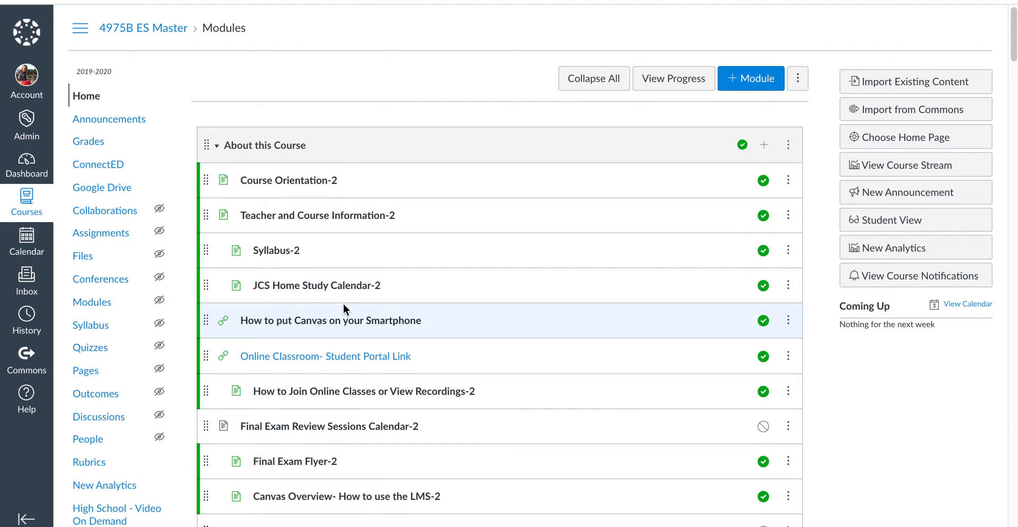
- Look through the weekly modules of the master course, then return to its course navigation
scroll(343, 304, down, 8)
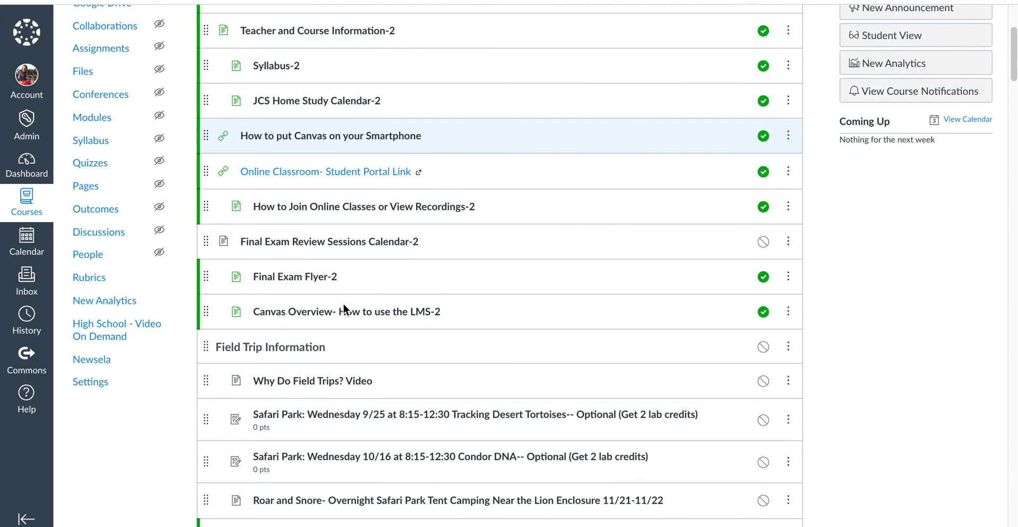
scroll(343, 306, down, 2)
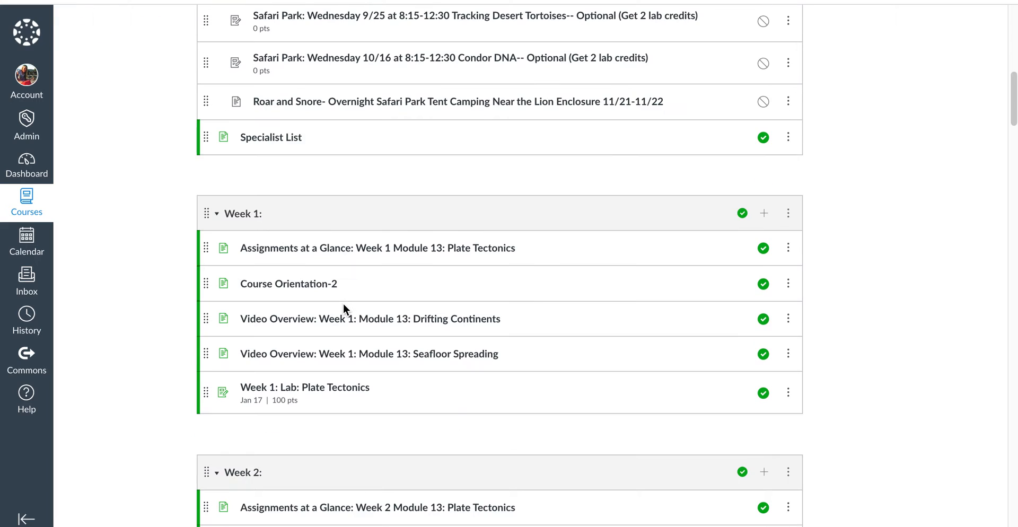
scroll(344, 306, down, 3)
scroll(343, 308, down, 10)
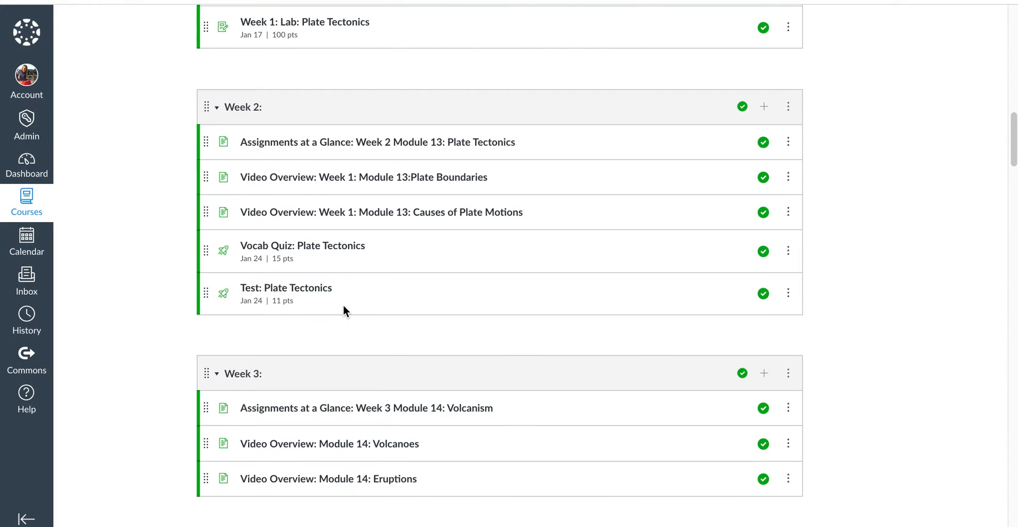
scroll(337, 308, down, 10)
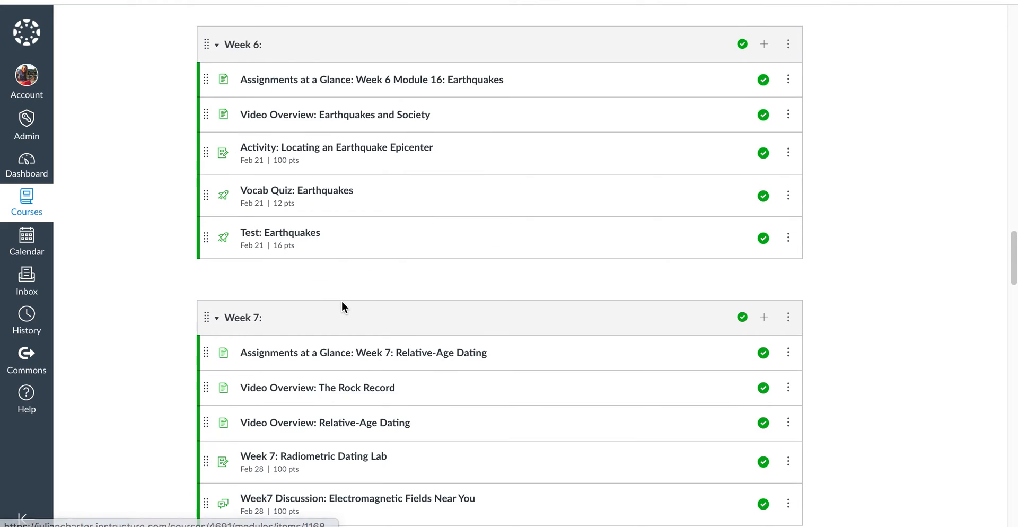
scroll(340, 302, up, 20)
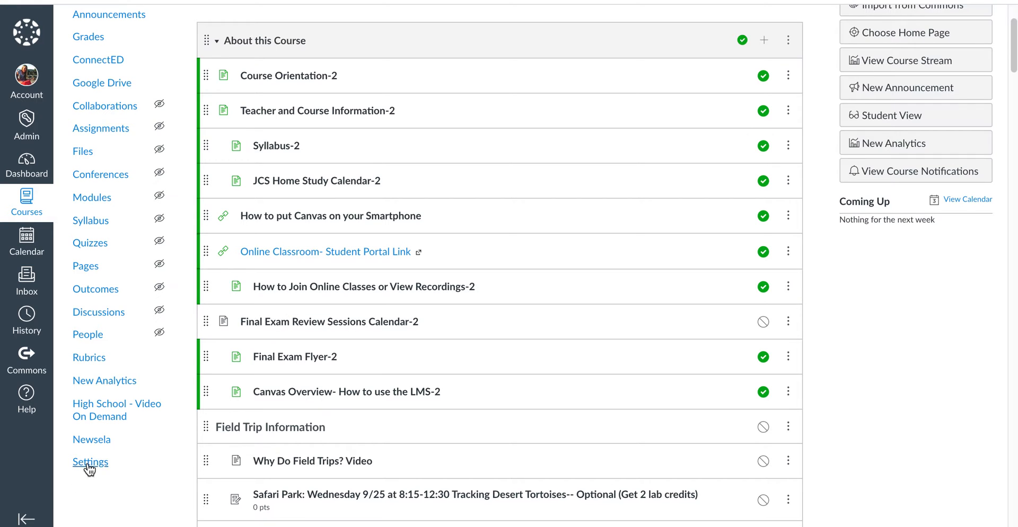
- Open the master course's settings and copy its full course name, 4975B Earth Science Master Course
click(89, 463)
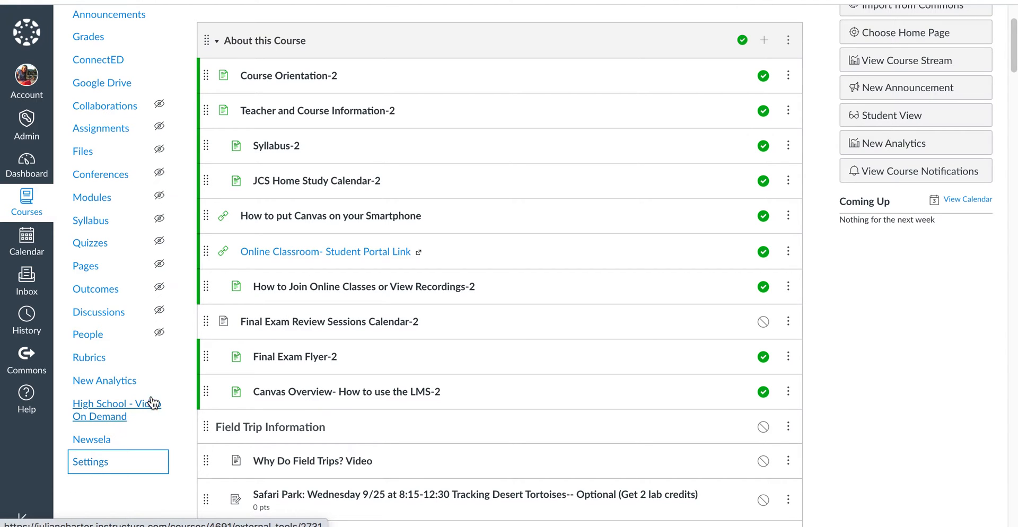
click(85, 461)
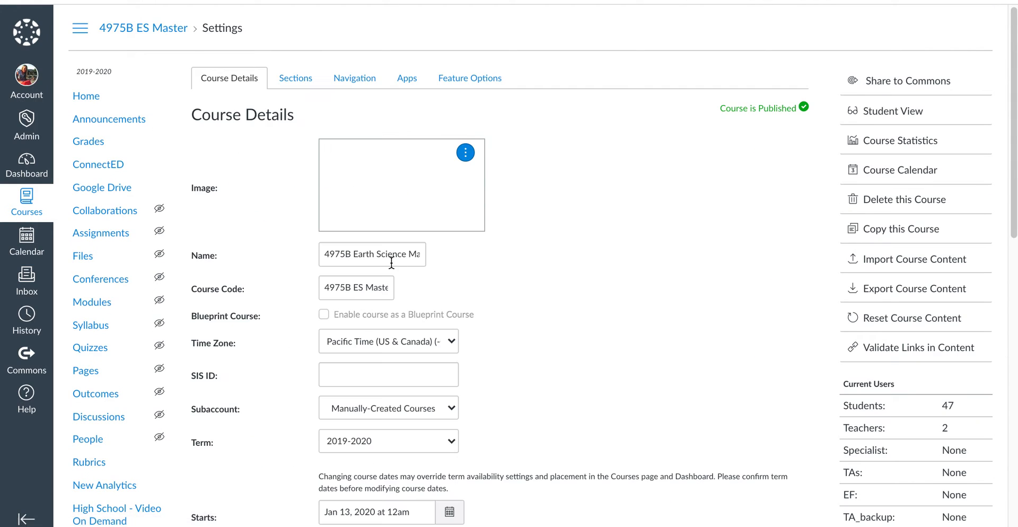
drag(336, 255, 456, 253)
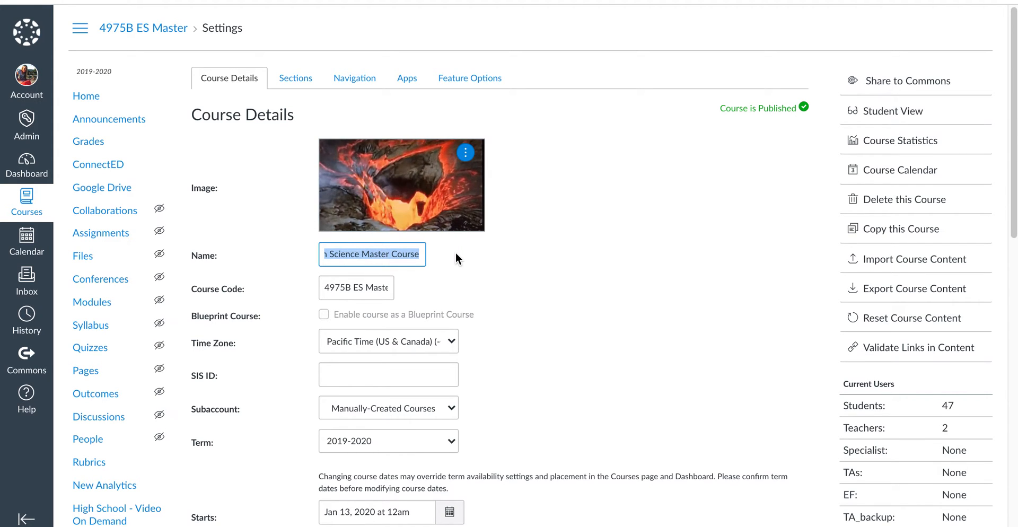
- Open the 4975B Earth Science Spring 2021 course from the dashboard and start importing existing content into it
click(22, 168)
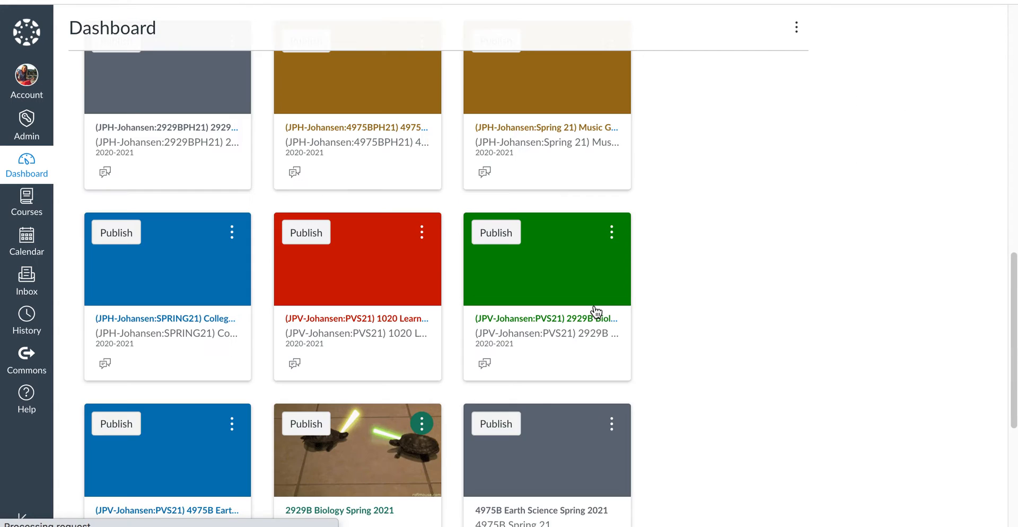
scroll(594, 310, down, 5)
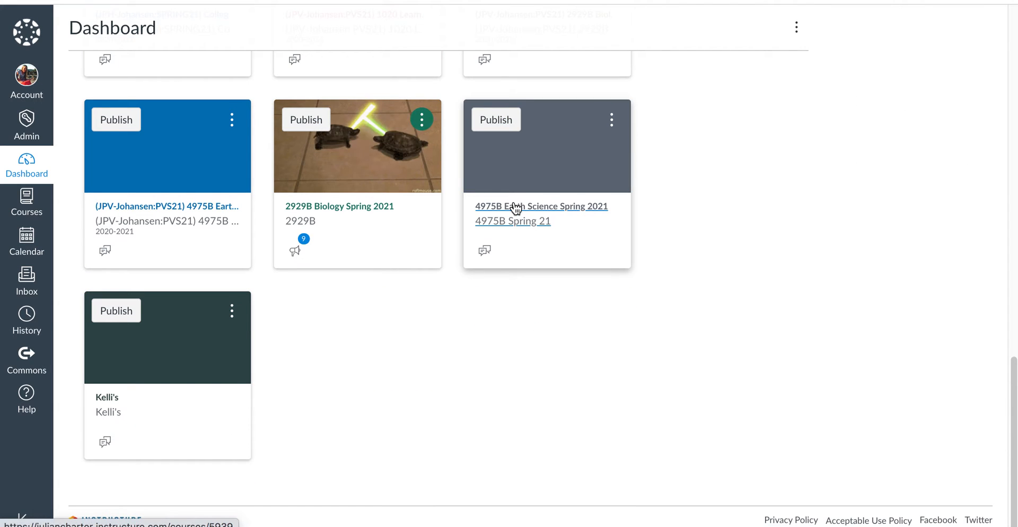
click(516, 208)
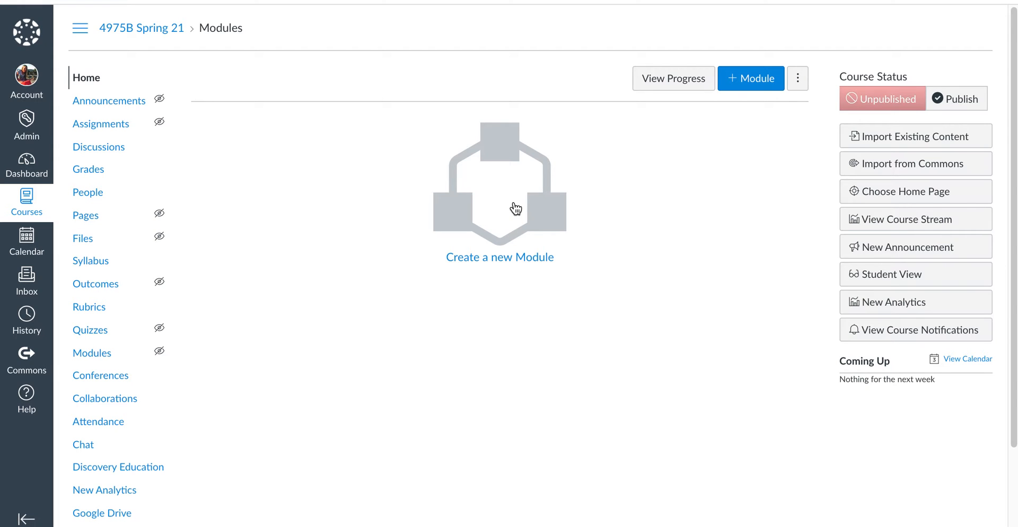
click(900, 142)
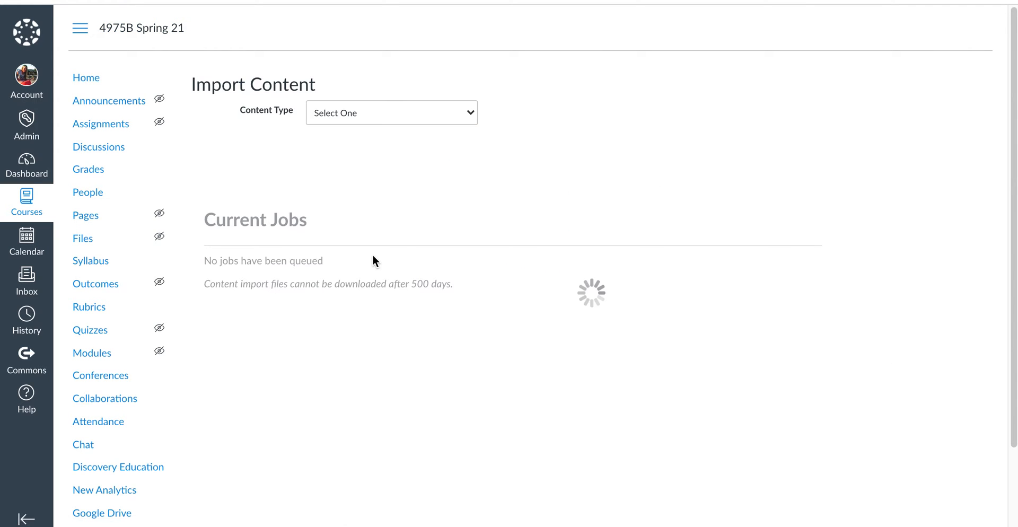
- Set up a Canvas course copy of all content from the 4975B Earth Science Master Course, with events and due dates adjusted
click(449, 106)
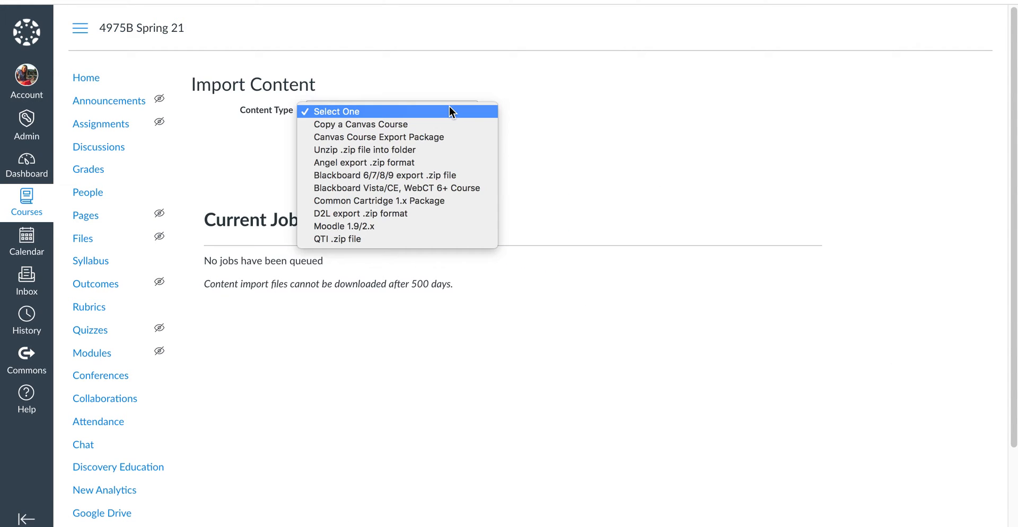
click(427, 124)
click(331, 150)
key(ctrl+v)
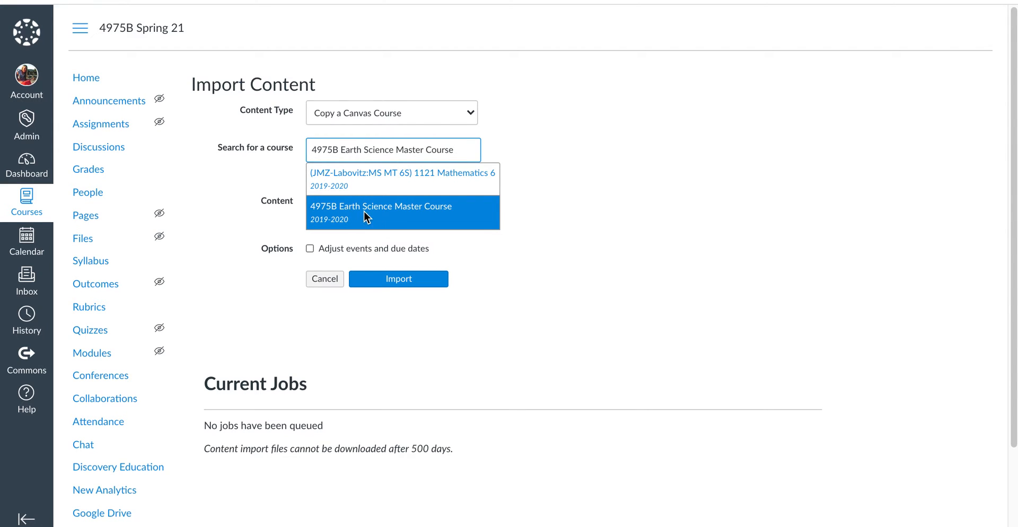
click(411, 212)
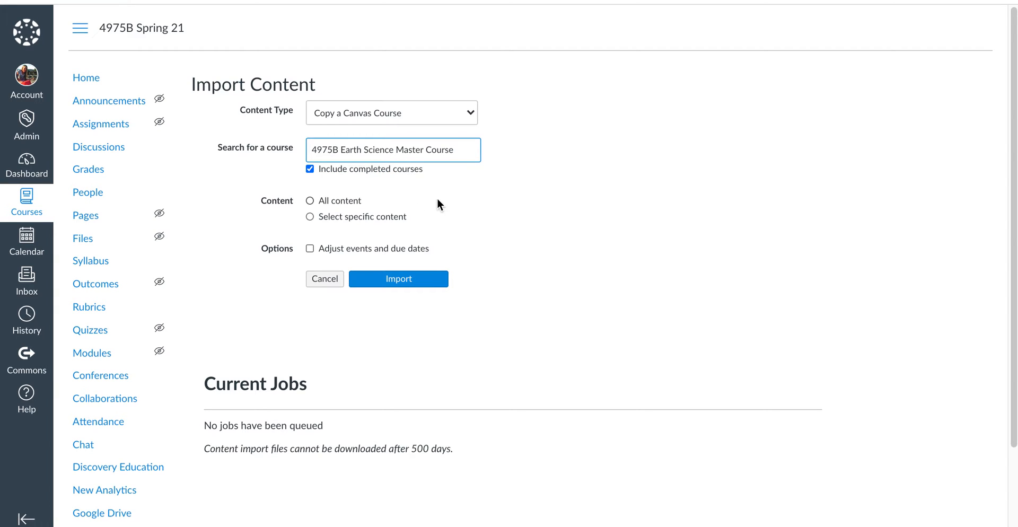
click(311, 202)
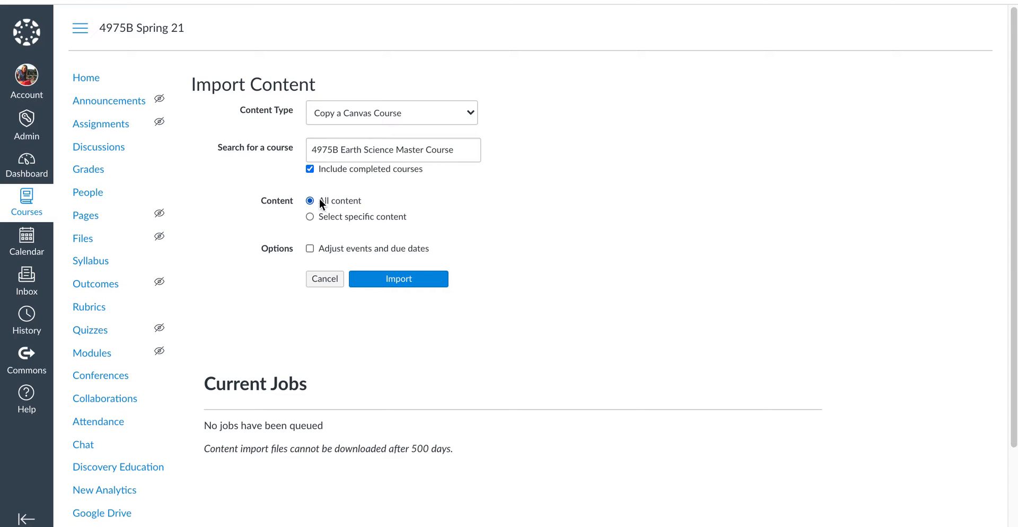
click(310, 249)
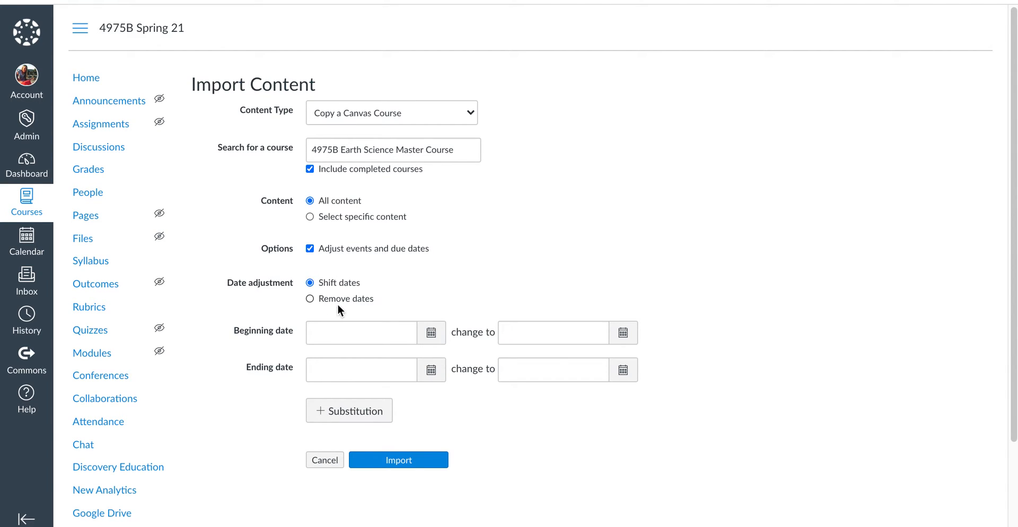
- Set the original beginning date for the date shift to Jan 13, 2020
click(432, 334)
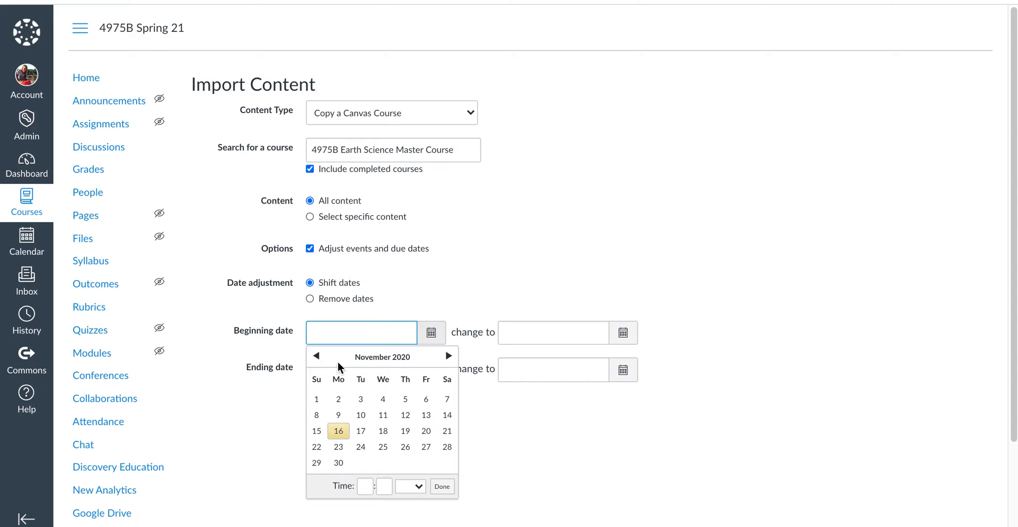
click(448, 357)
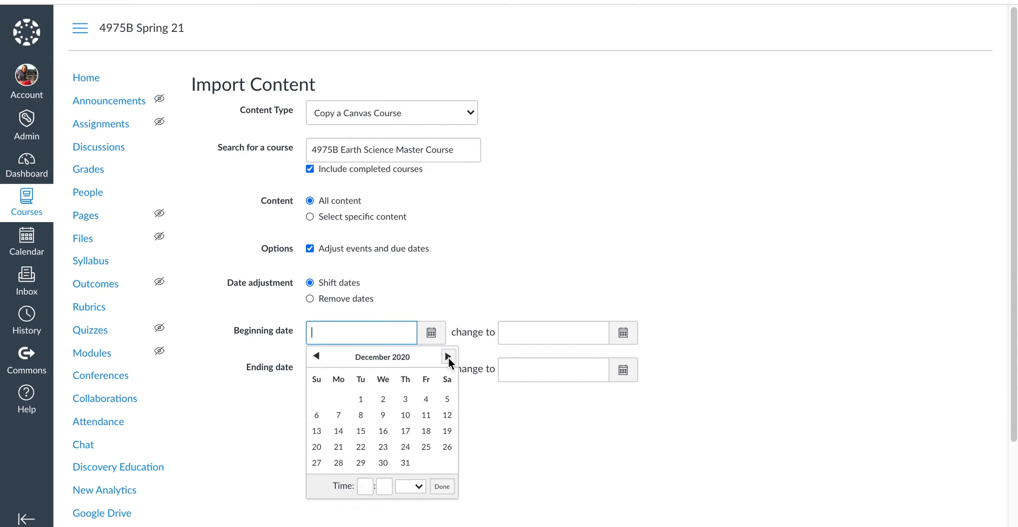
click(316, 356)
click(316, 357)
click(316, 356)
click(316, 356)
click(317, 356)
click(316, 356)
click(317, 356)
click(317, 357)
click(316, 357)
click(317, 356)
click(316, 356)
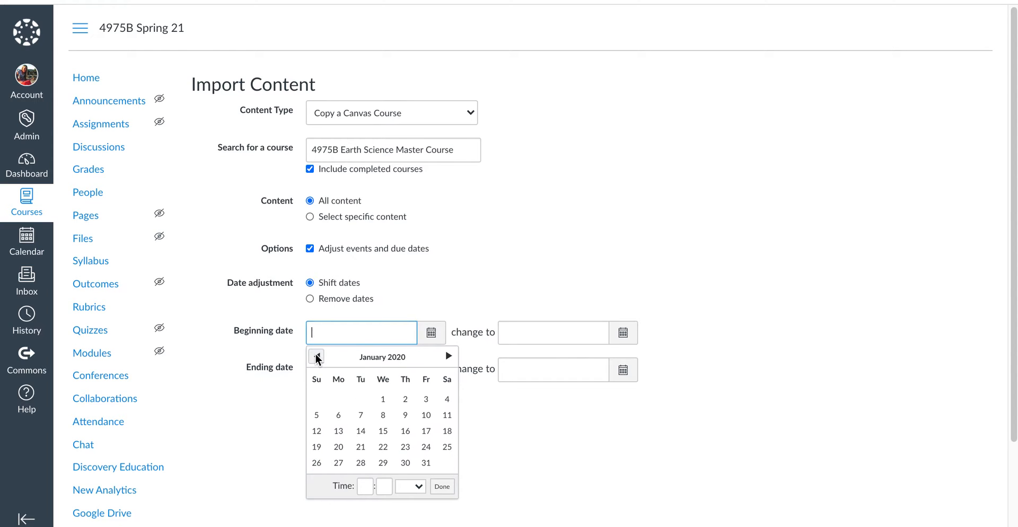
click(338, 430)
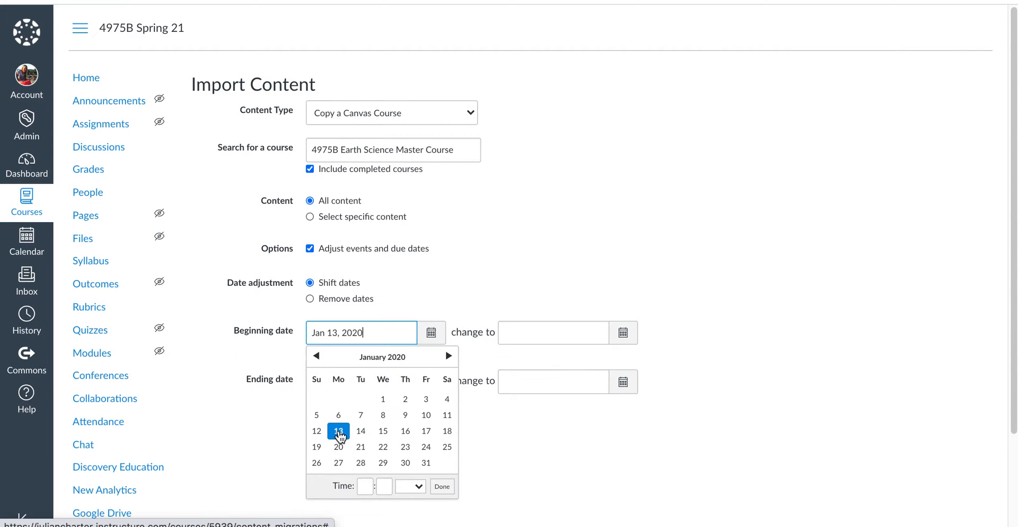
- Set the new beginning date that the shifted dates change to as Jan 11, 2021
click(624, 339)
click(639, 356)
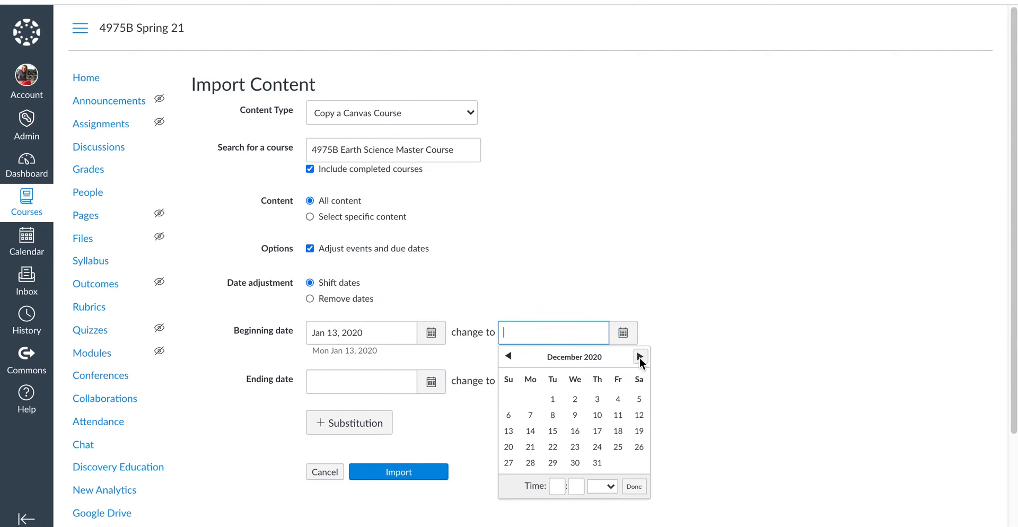
click(639, 356)
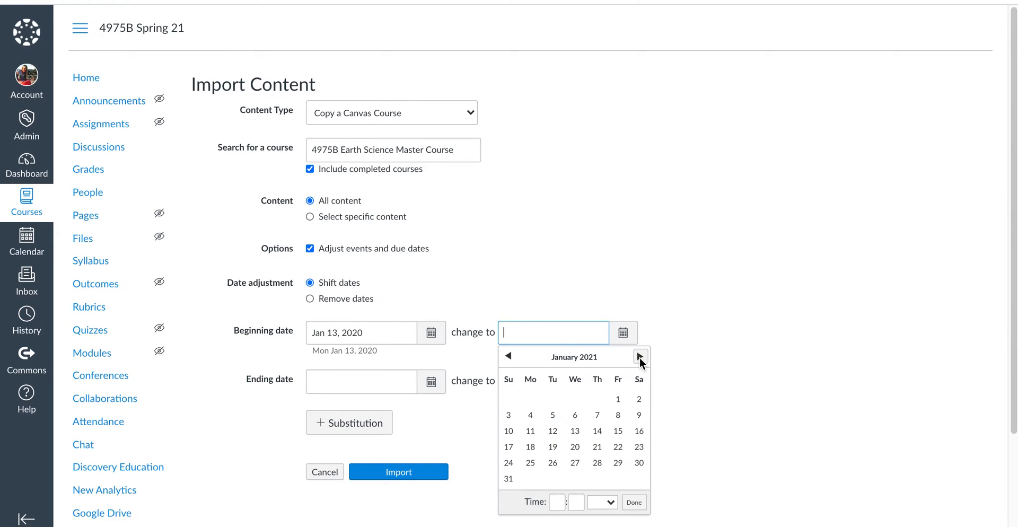
click(529, 434)
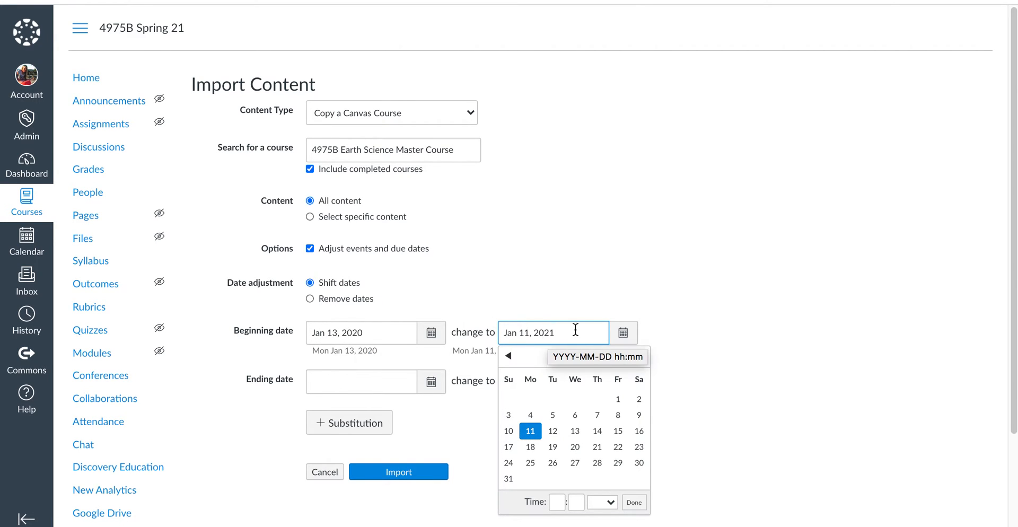
- Set the original ending date for the date shift to May 22, 2020
click(434, 390)
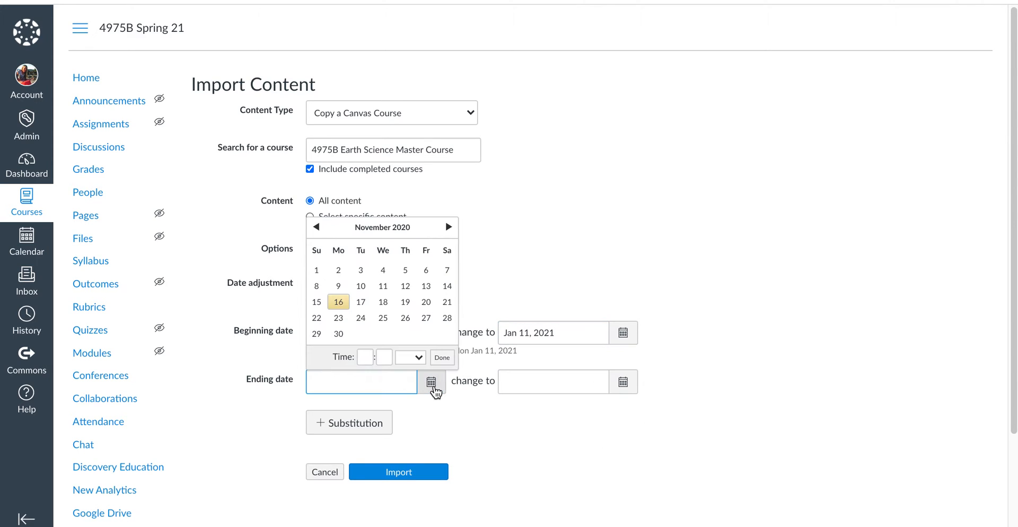
click(316, 227)
click(317, 228)
click(316, 228)
click(317, 228)
click(317, 228)
click(316, 227)
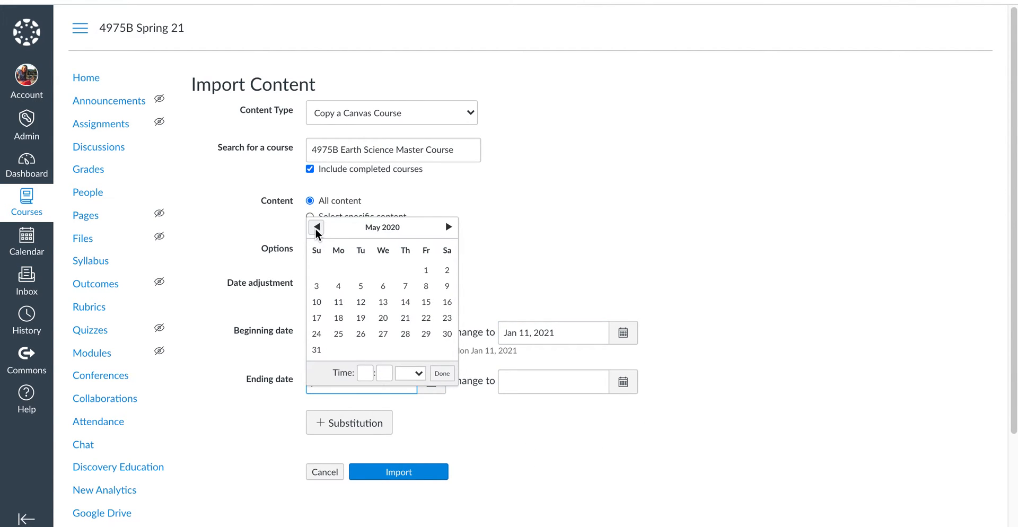
click(426, 318)
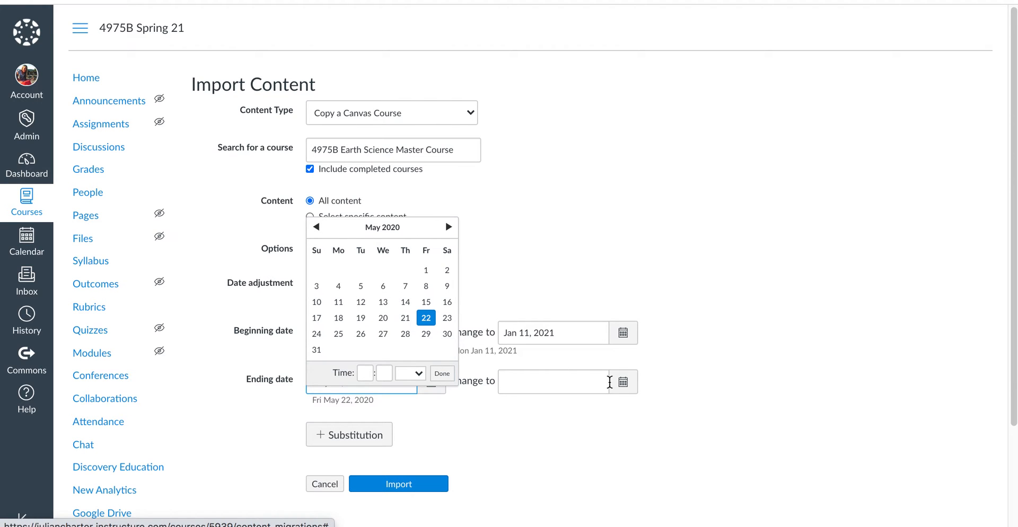
- Set the new ending date that the shifted dates change to as May 21, 2021
click(624, 382)
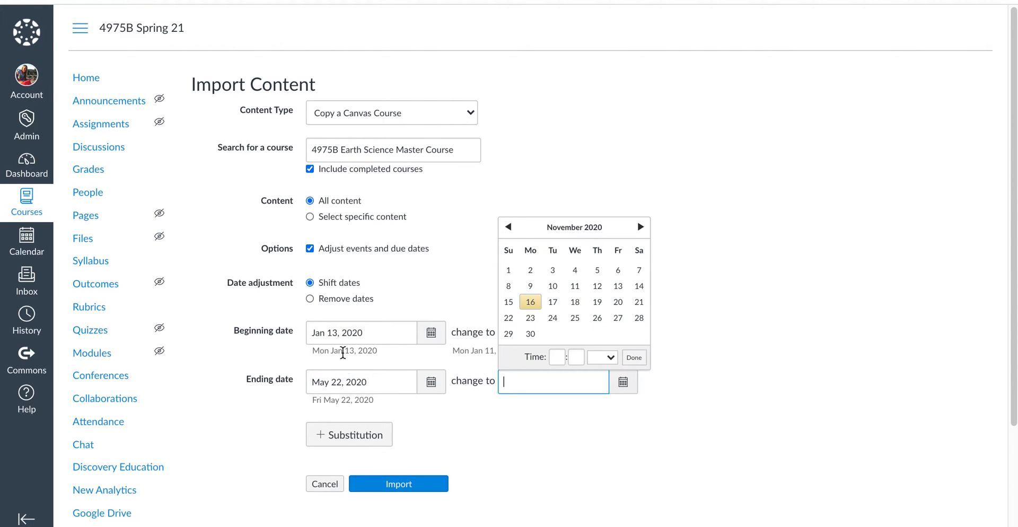
click(640, 227)
click(640, 227)
click(640, 227)
click(641, 227)
click(640, 227)
click(641, 227)
click(617, 317)
click(634, 374)
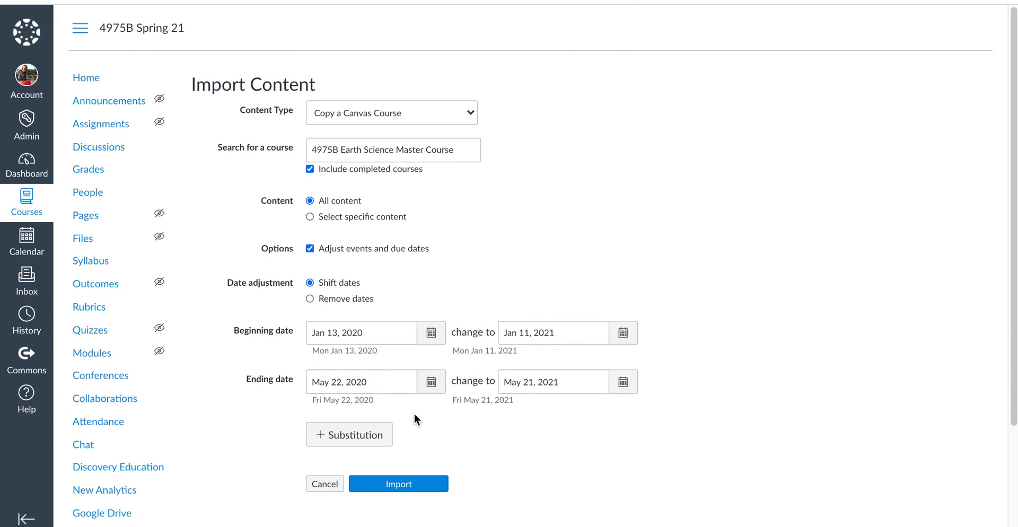
- Run the import of the master course content and return to the Spring 21 course's home page
scroll(582, 445, down, 1)
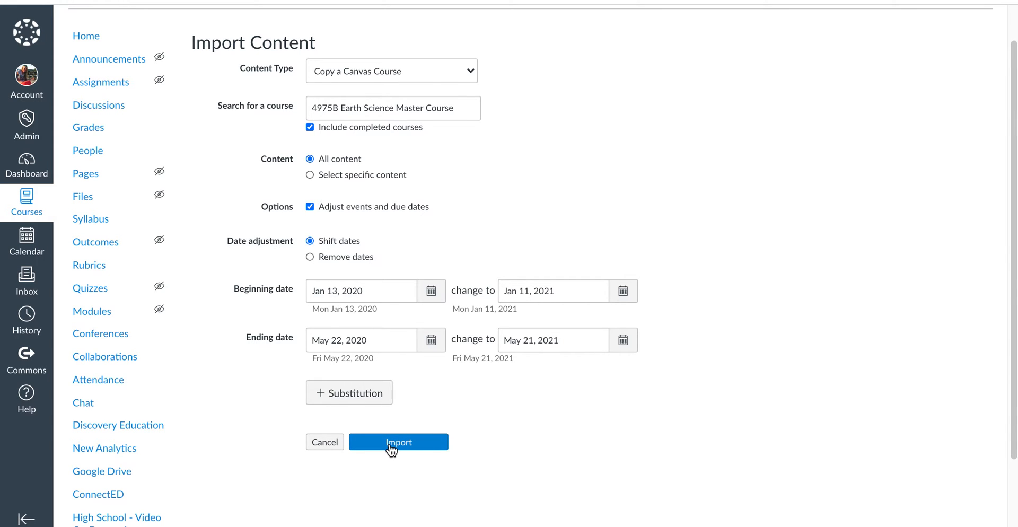
click(391, 446)
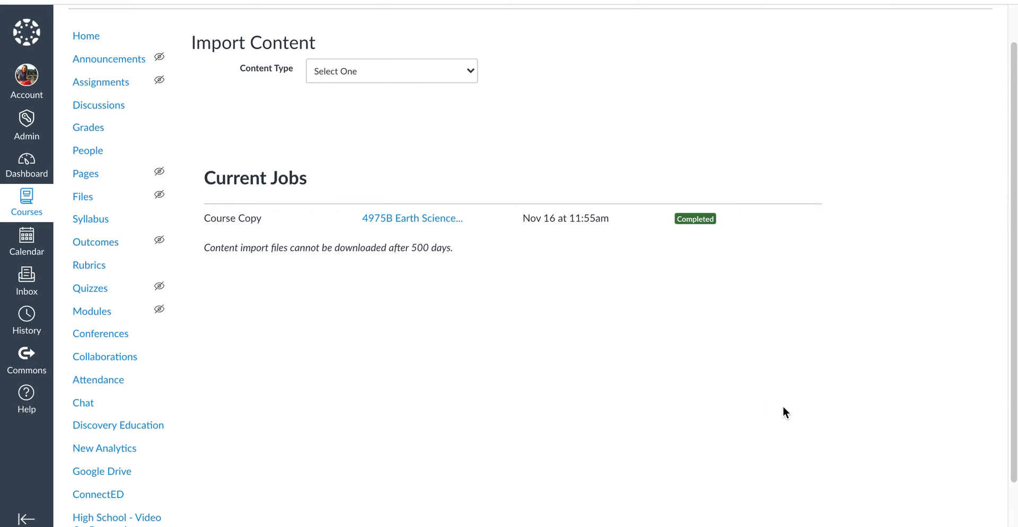
click(84, 37)
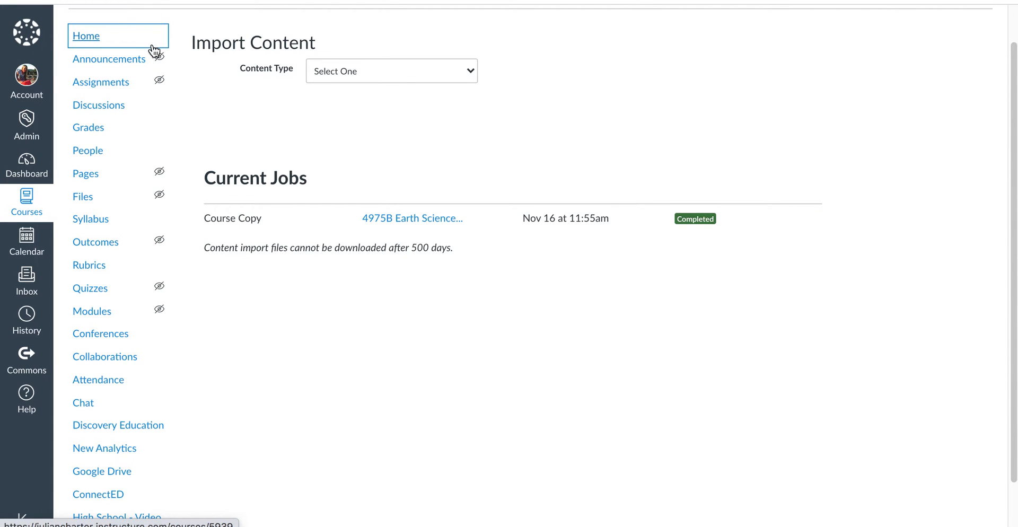
click(96, 42)
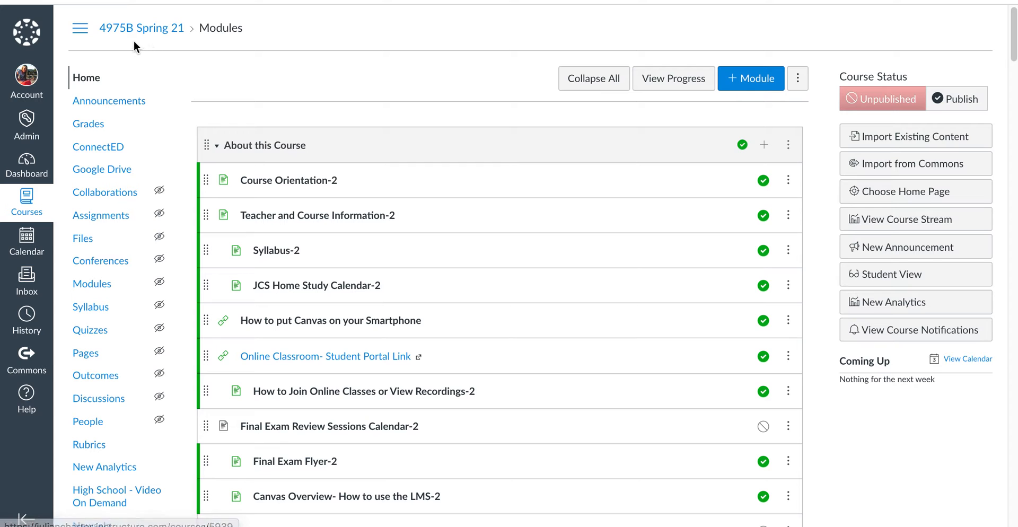
- Find the "Week 1: Lab: Plate Tectonics" assignment in the Week 1 module and open it for editing
scroll(371, 171, down, 9)
scroll(397, 249, down, 2)
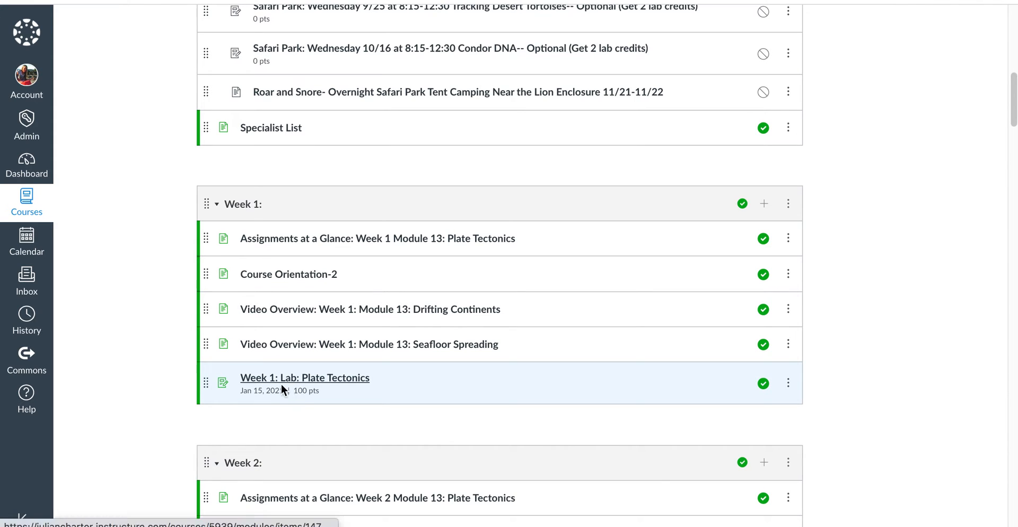
click(313, 384)
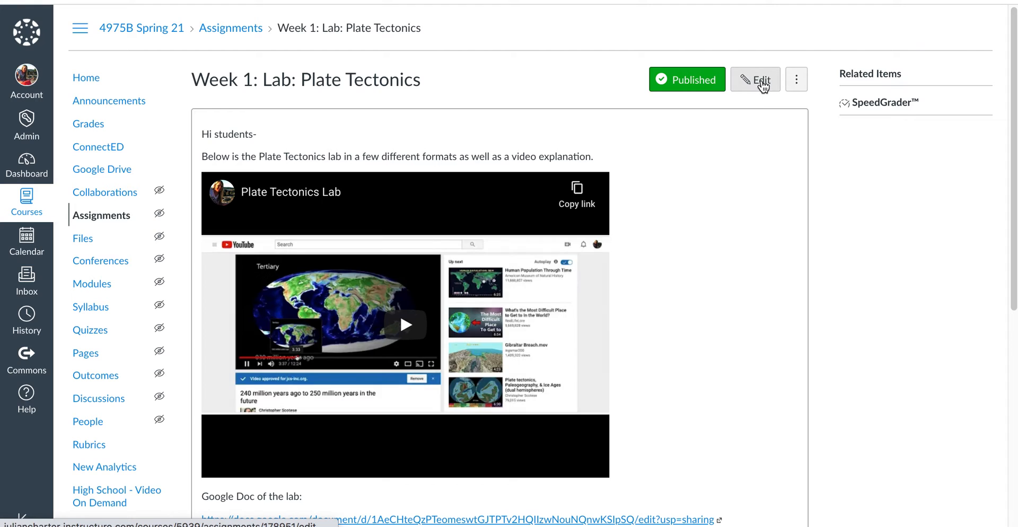
click(759, 84)
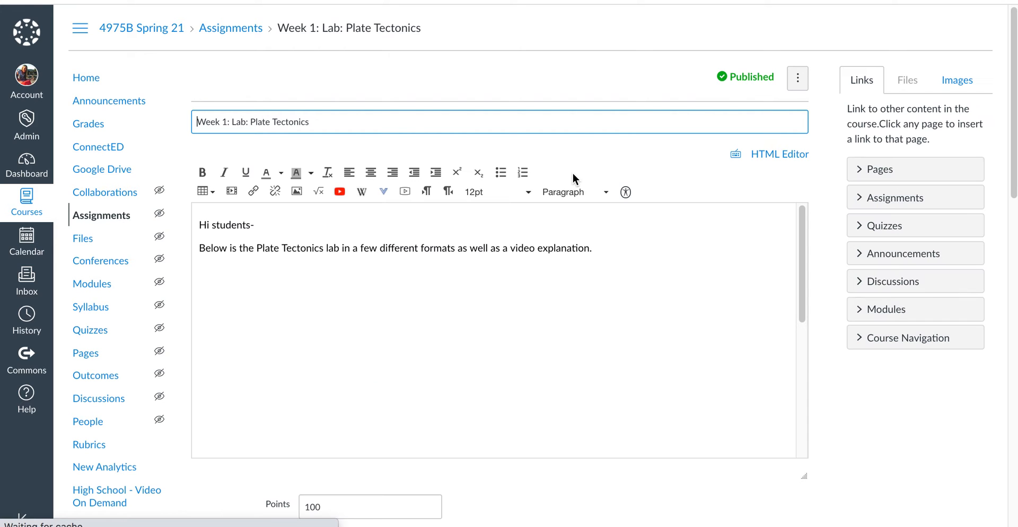
- Keep the Plate Tectonics lab's due date at Jan 15, 2021 11:59pm and save the assignment
scroll(576, 221, down, 5)
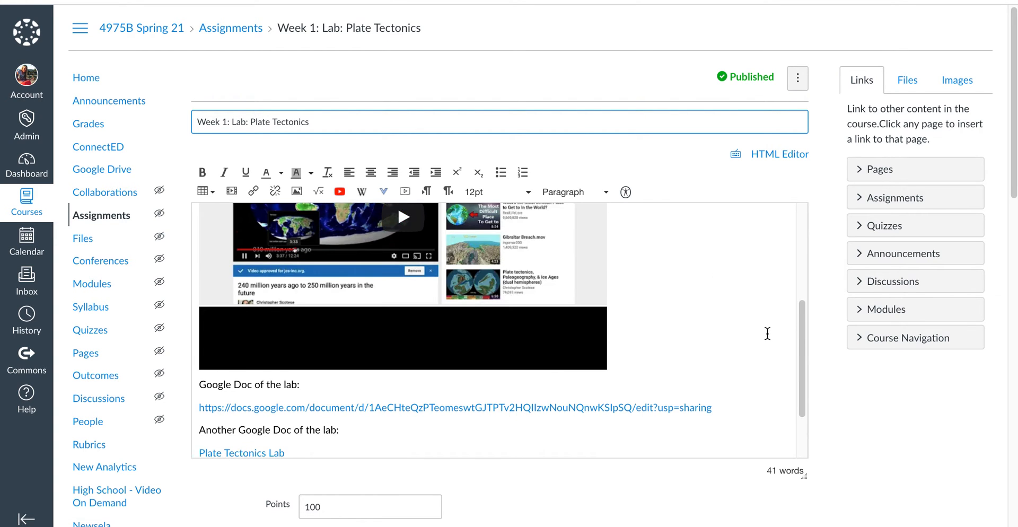
scroll(905, 397, down, 8)
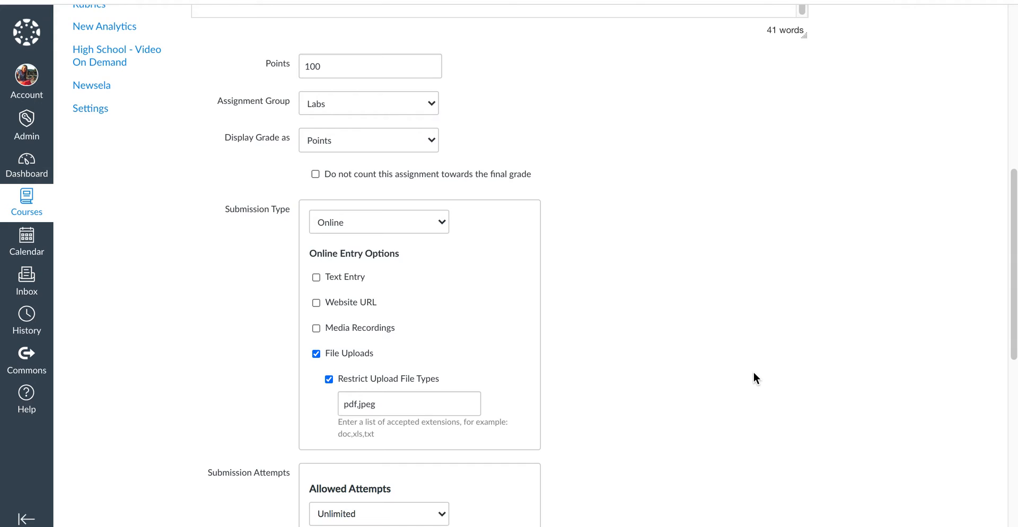
scroll(753, 377, down, 9)
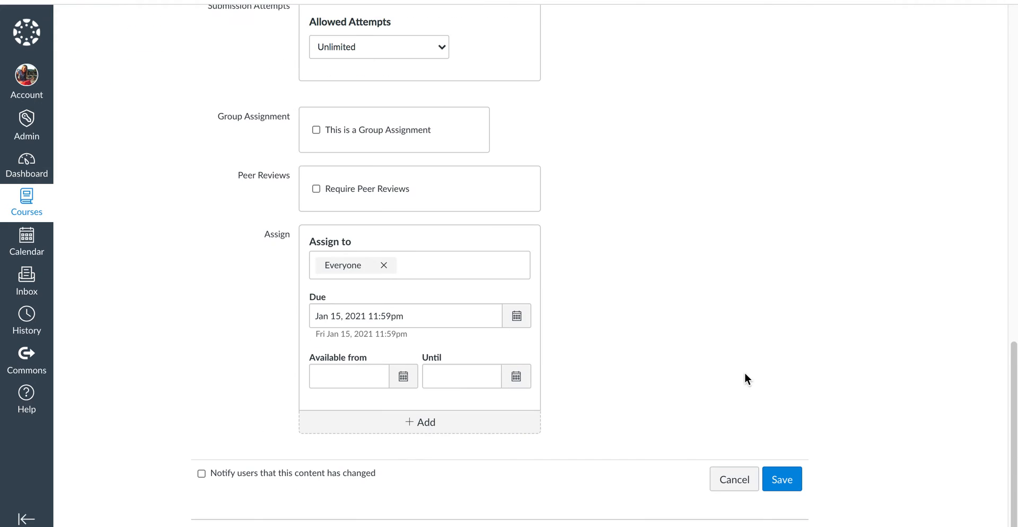
click(517, 316)
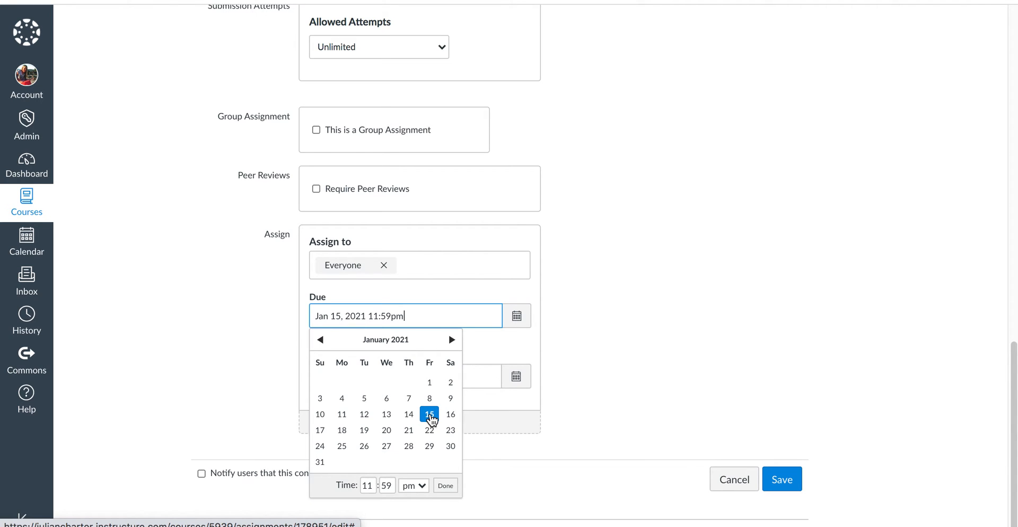
click(448, 487)
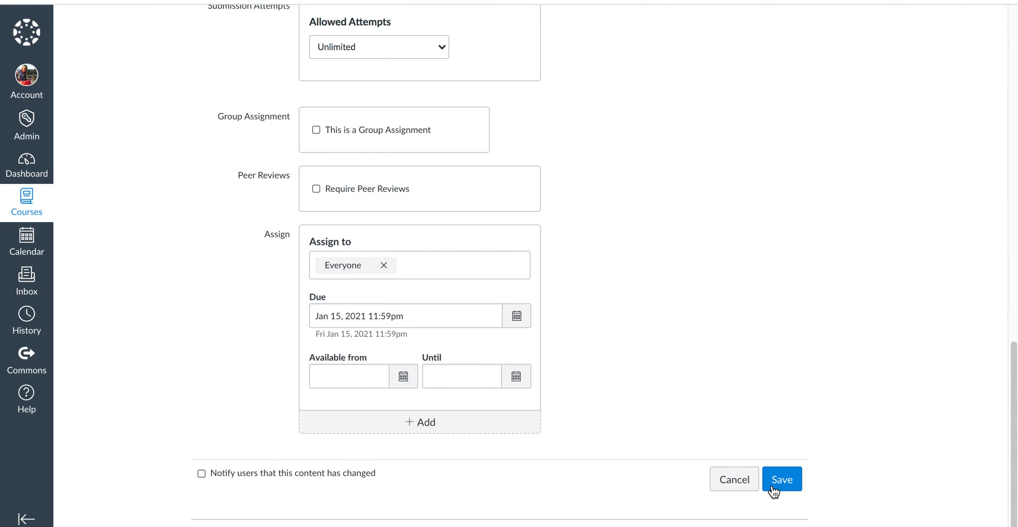
click(780, 486)
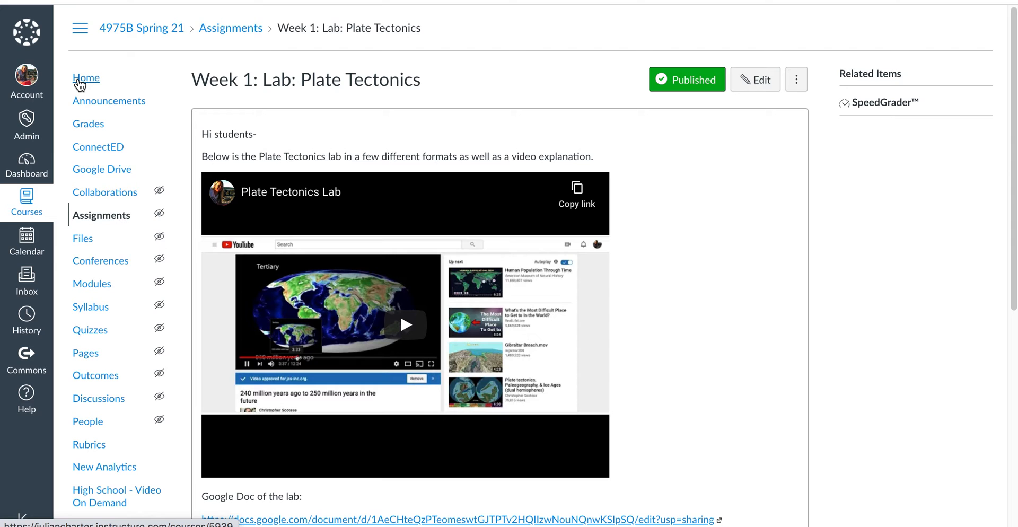
- Examine the shifted due dates of the assignments, quizzes and discussions in the weekly modules on the course's home page
click(79, 80)
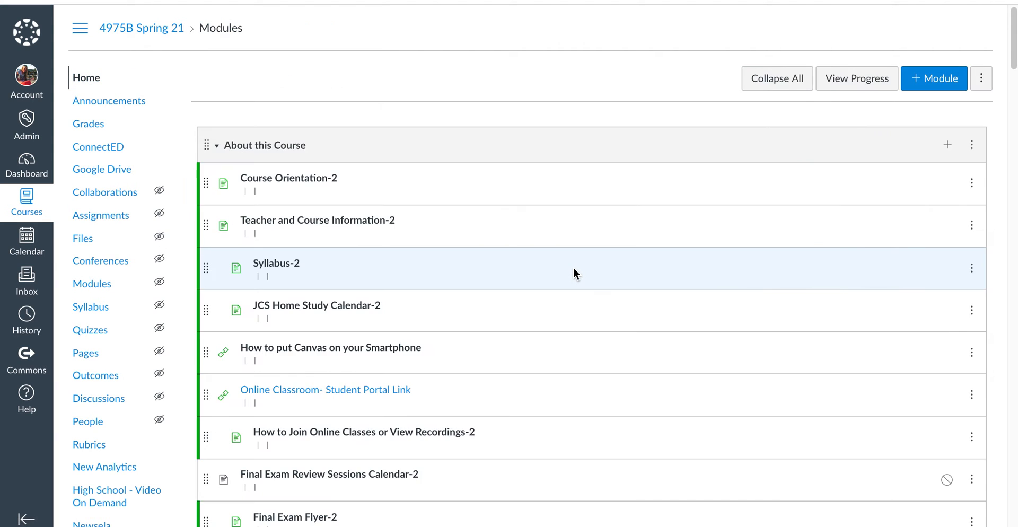
scroll(572, 266, down, 4)
scroll(572, 266, down, 10)
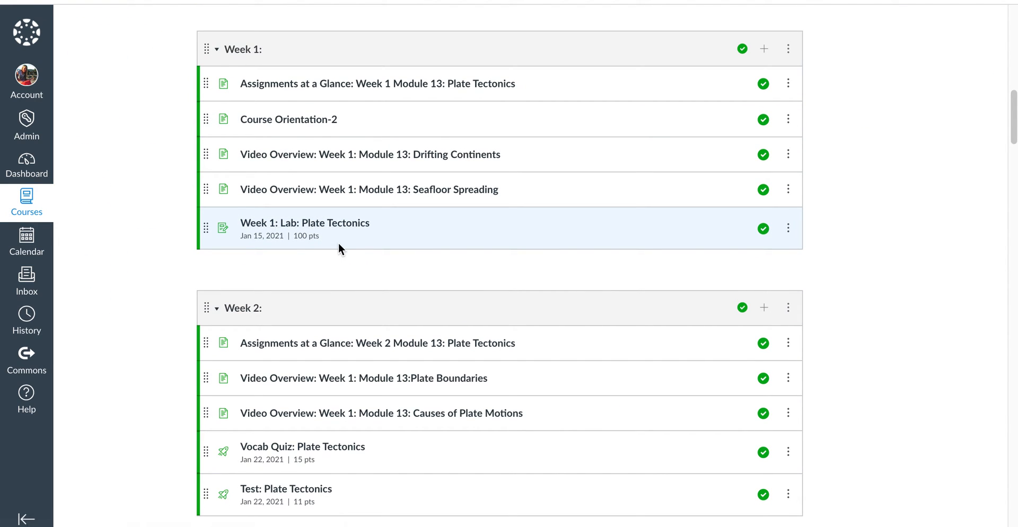
scroll(339, 243, down, 4)
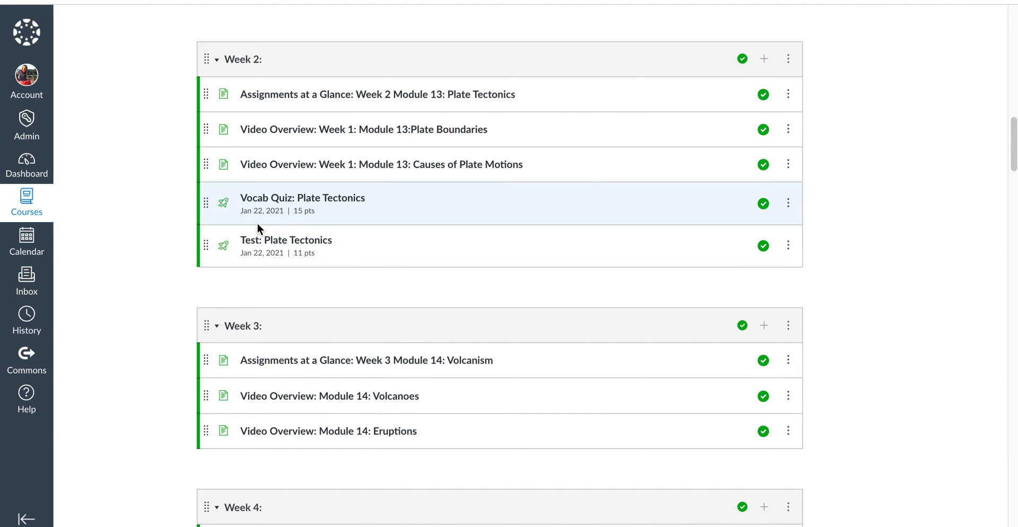
scroll(301, 285, down, 1)
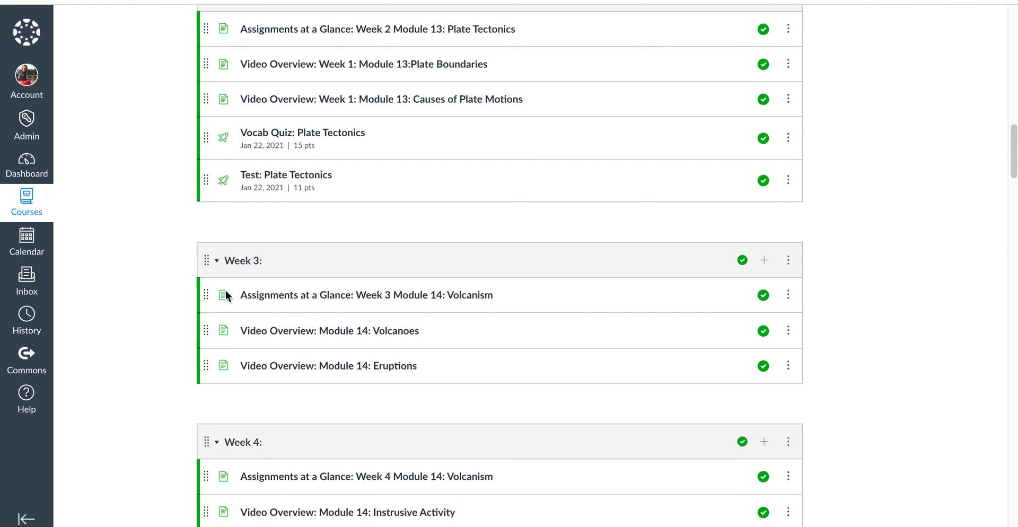
scroll(325, 374, down, 2)
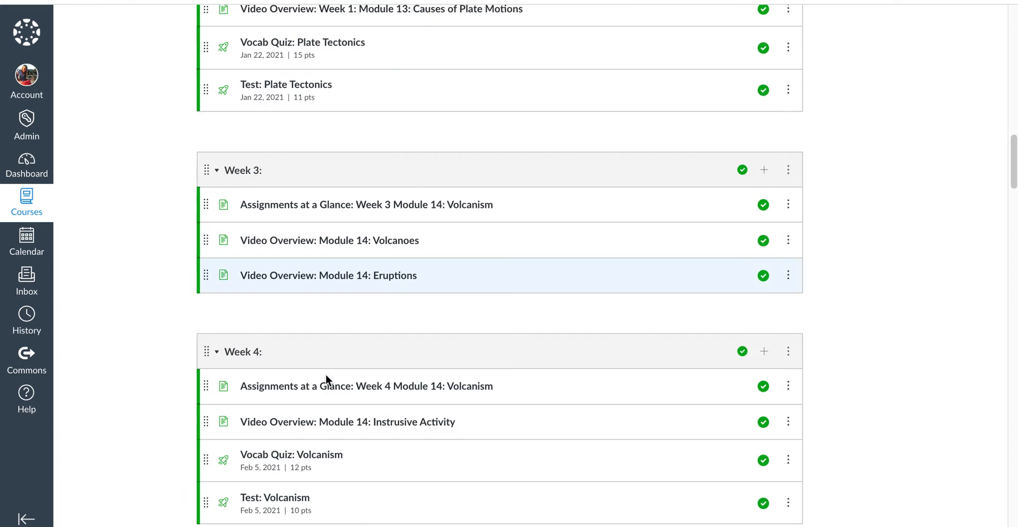
scroll(404, 351, down, 2)
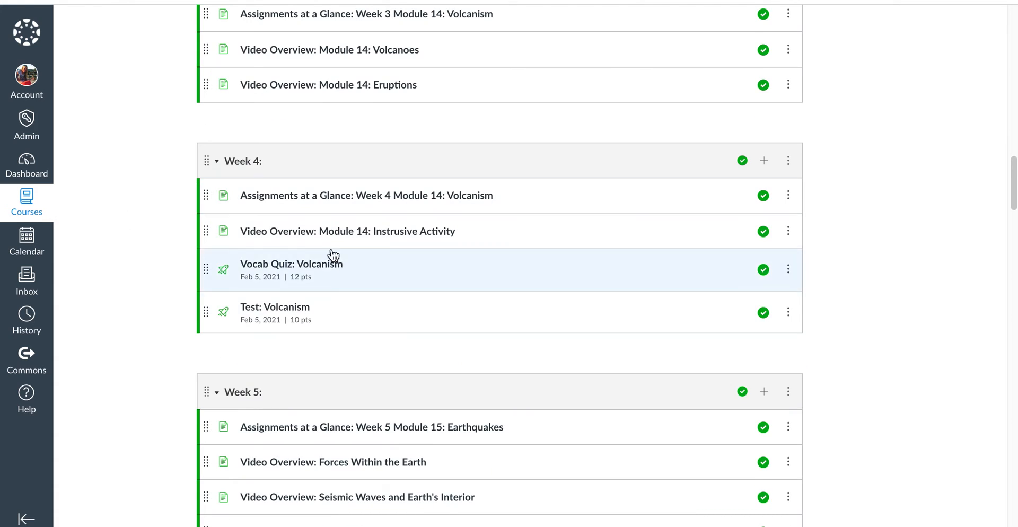
scroll(374, 292, down, 8)
scroll(380, 127, up, 2)
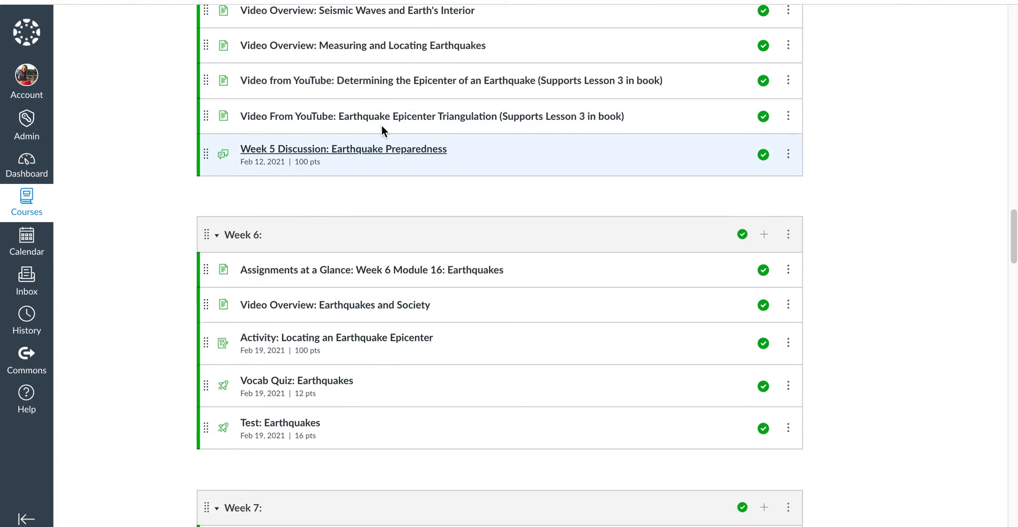
scroll(342, 358, down, 7)
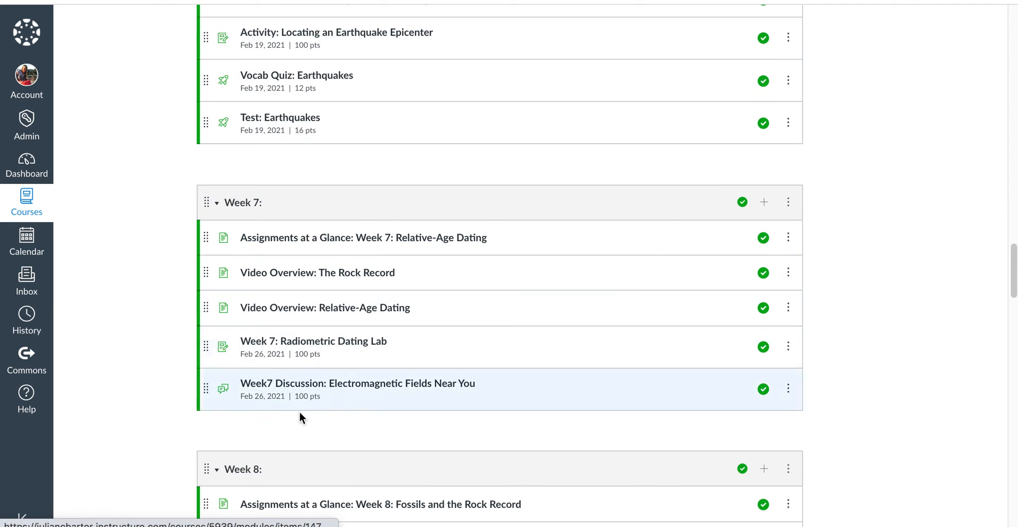
scroll(304, 419, down, 9)
scroll(307, 419, down, 6)
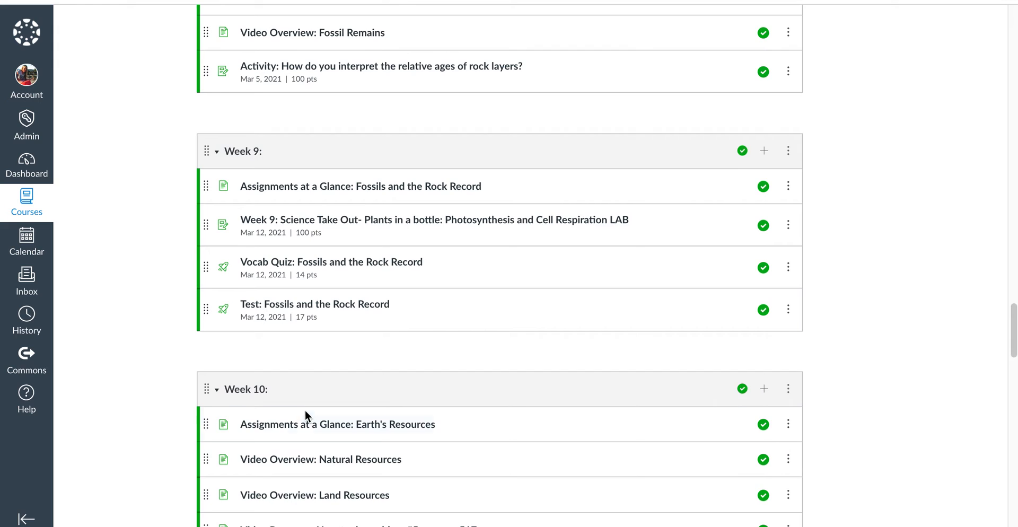
scroll(307, 406, down, 7)
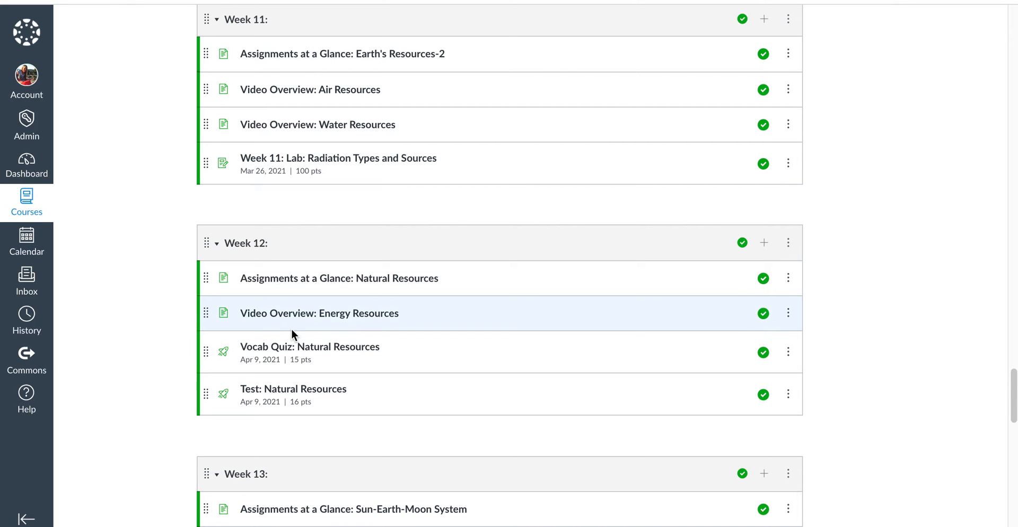
scroll(330, 286, down, 3)
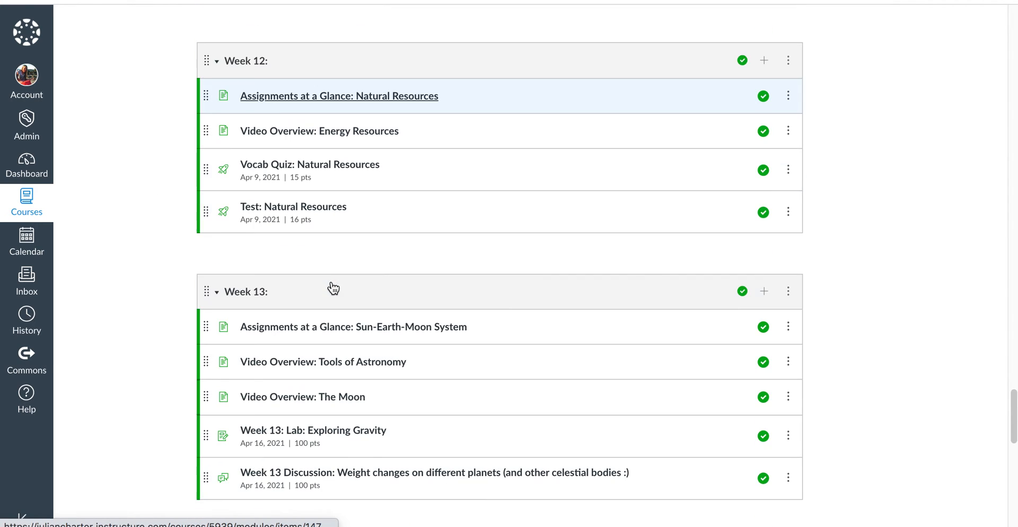
scroll(324, 292, up, 3)
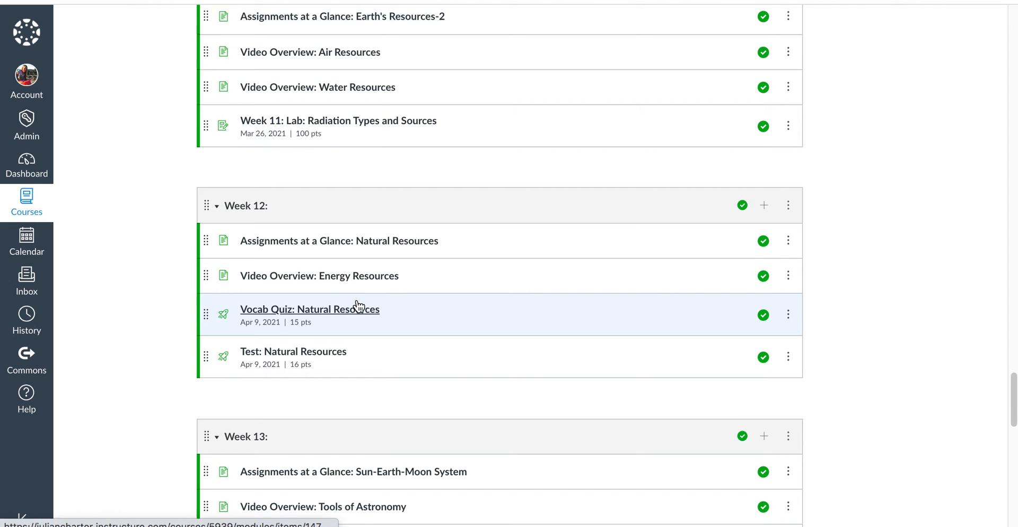
scroll(356, 303, up, 7)
scroll(356, 297, up, 20)
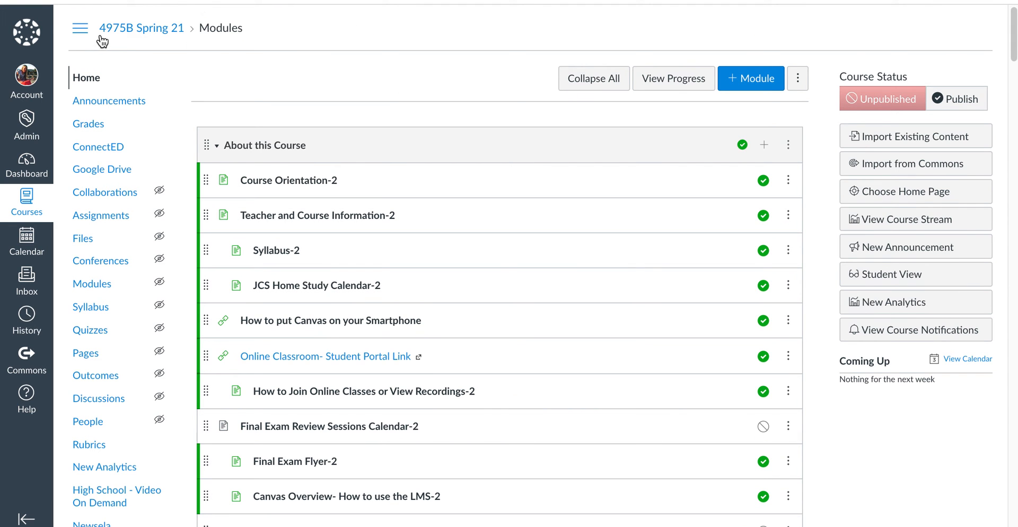
- Open the unpublished 4975B21CC course, 4975B Earth and Space Science H, from the dashboard
click(24, 168)
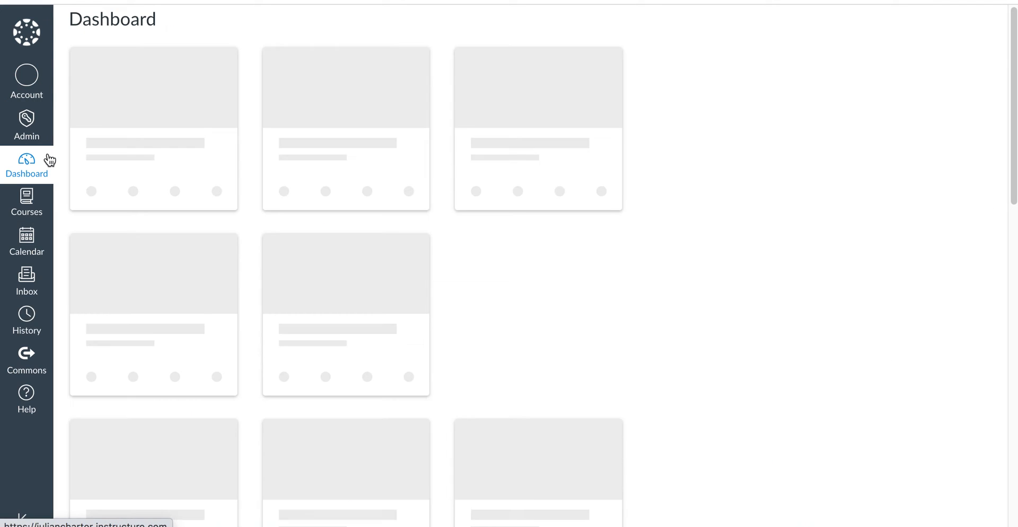
scroll(689, 198, down, 2)
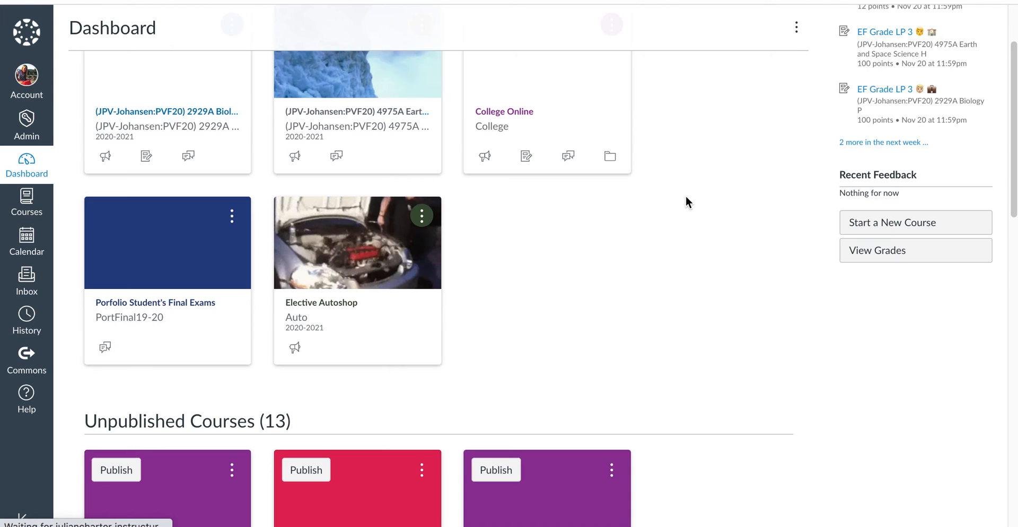
scroll(683, 202, down, 5)
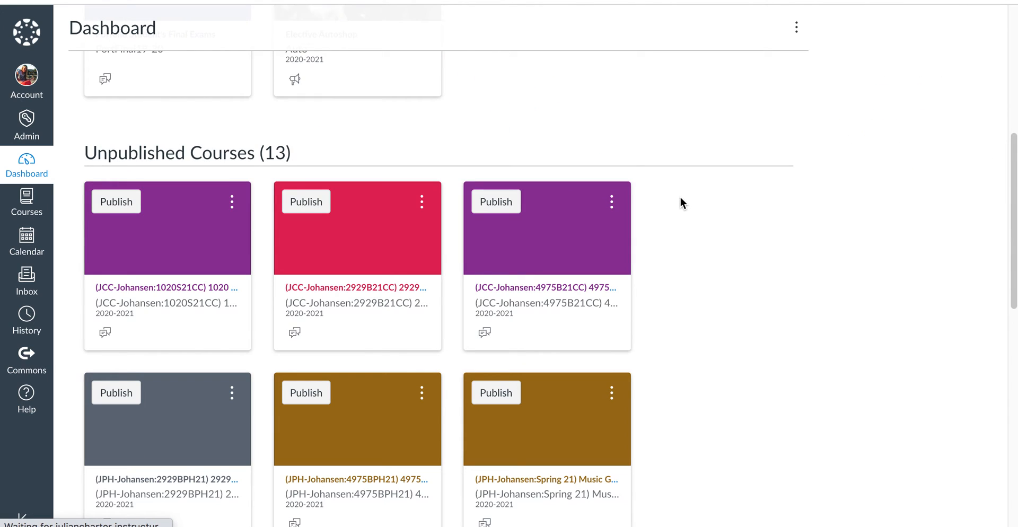
scroll(440, 287, down, 1)
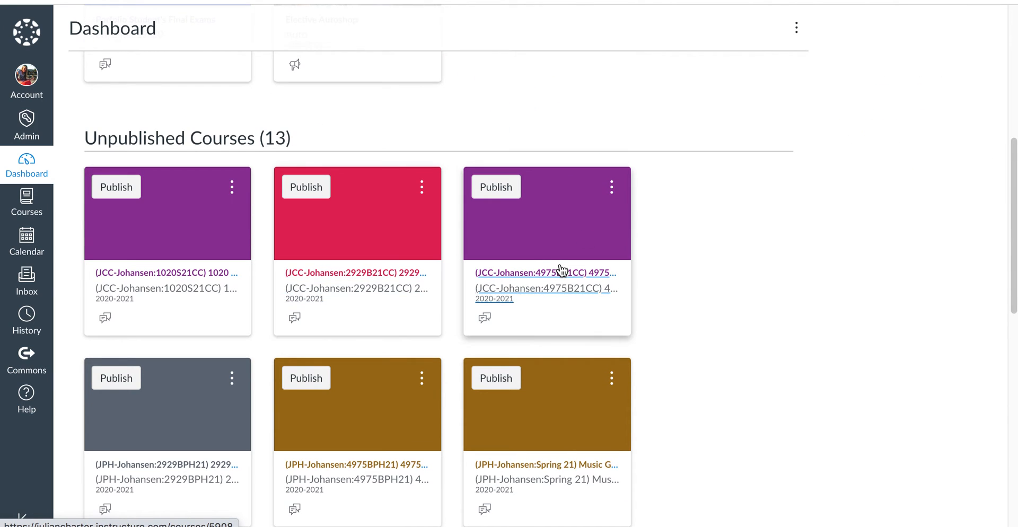
click(522, 280)
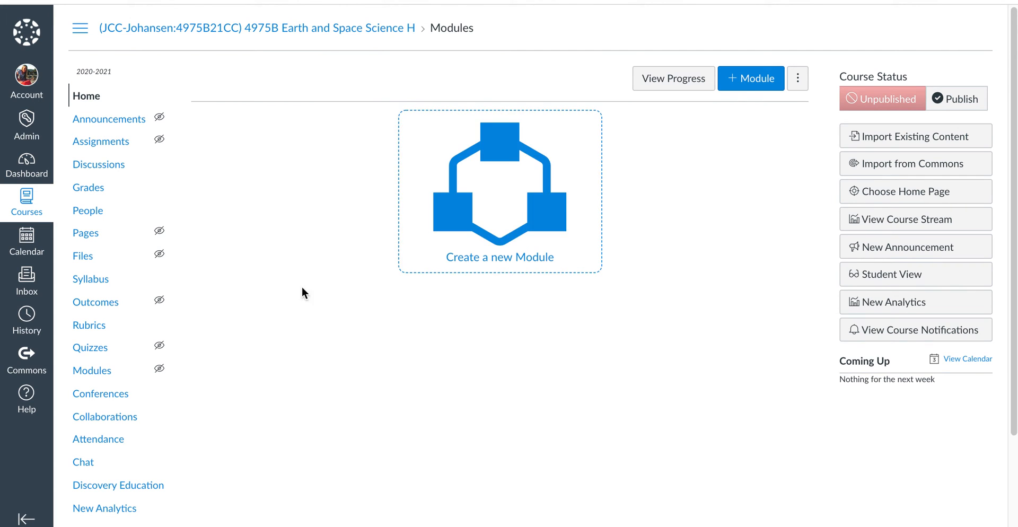
- Open the 4975B Earth and Space Science H section from the course sections in this course's settings
scroll(117, 363, down, 3)
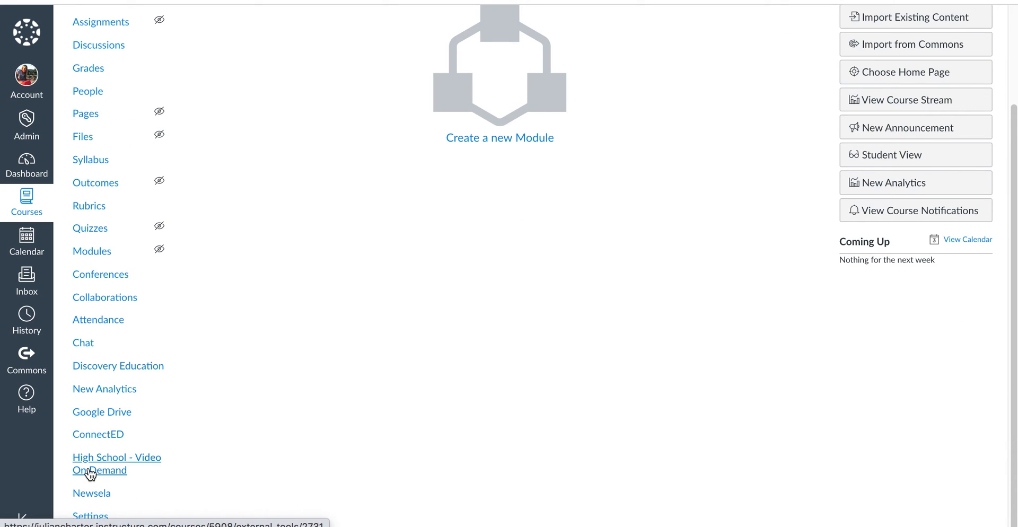
click(90, 517)
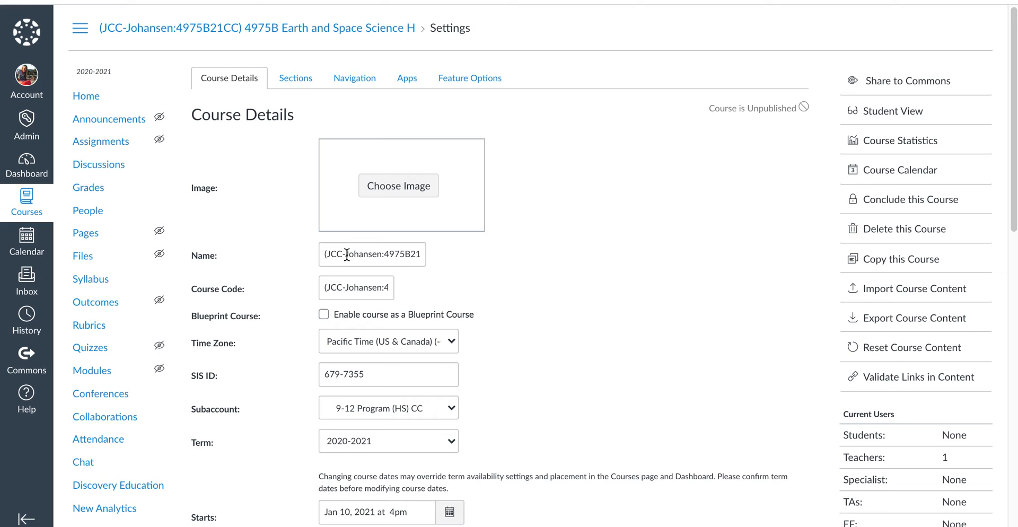
click(322, 255)
drag(329, 254, 447, 267)
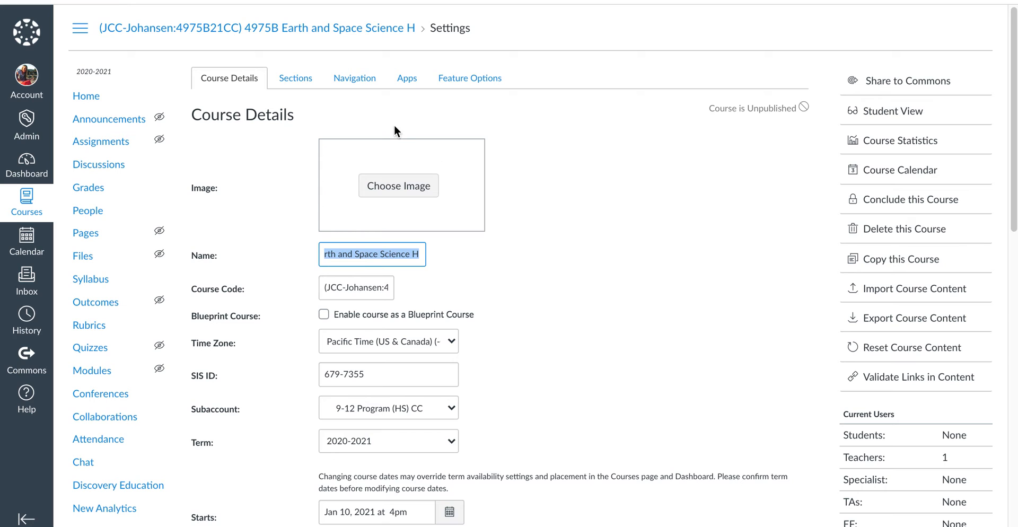
click(299, 79)
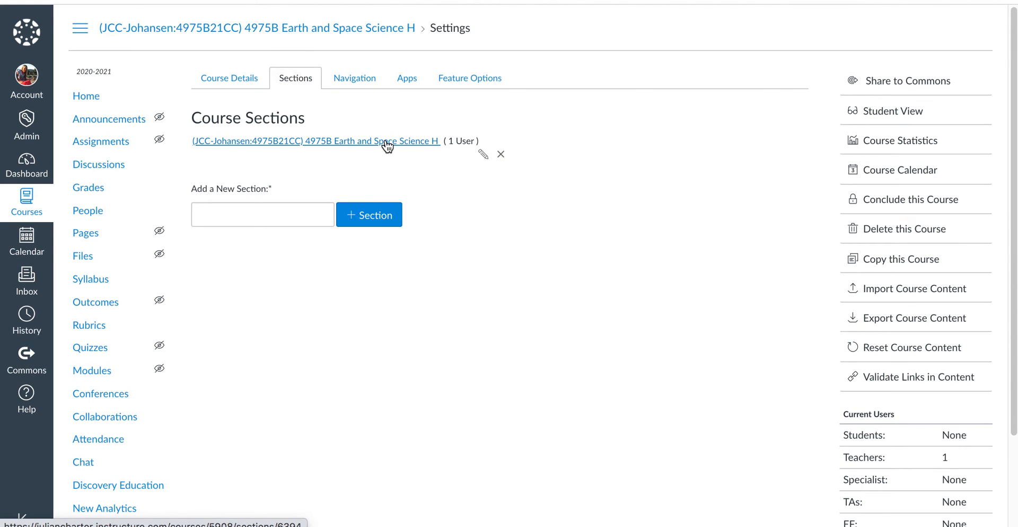
click(387, 144)
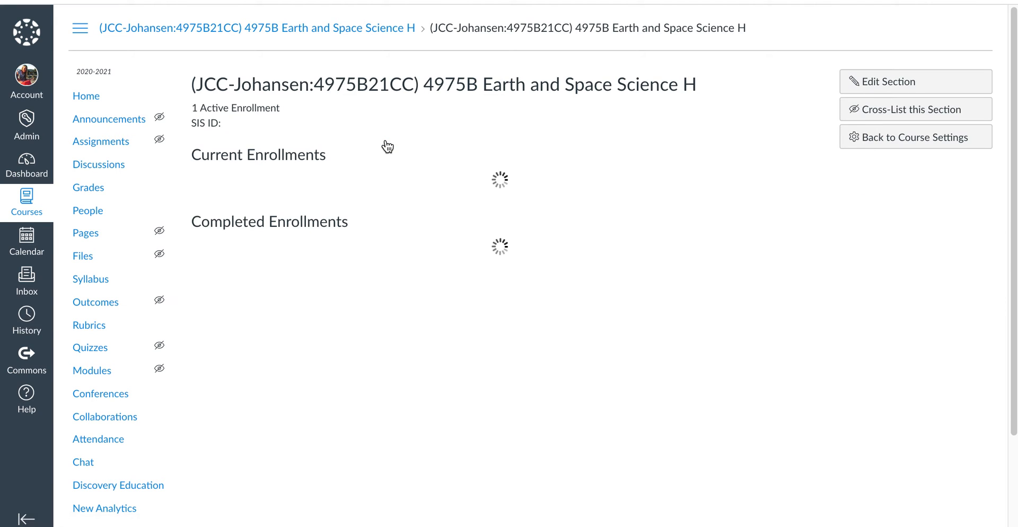
- Cross-list this section into the 4975B Earth Science Spring 2021 course, found by searching for 4975, and return to the dashboard
click(870, 110)
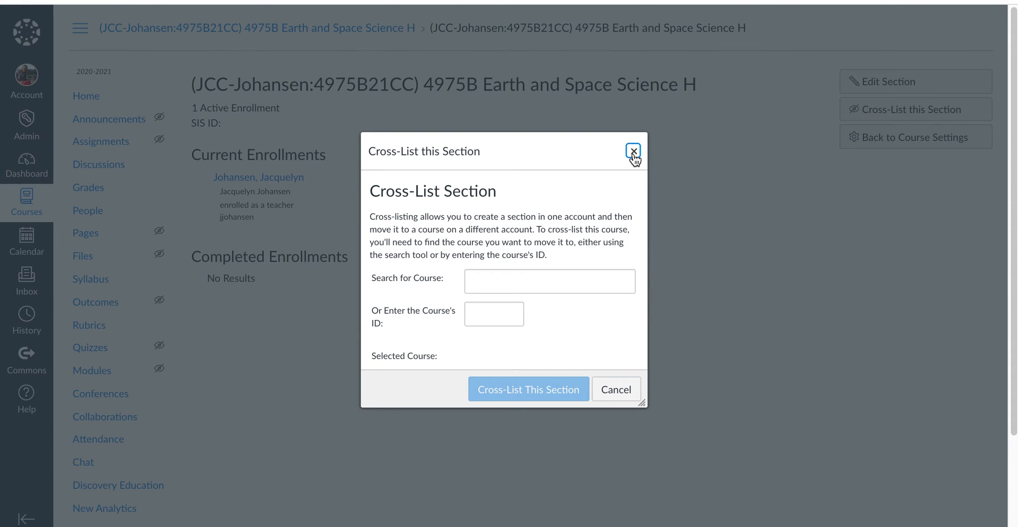
click(492, 282)
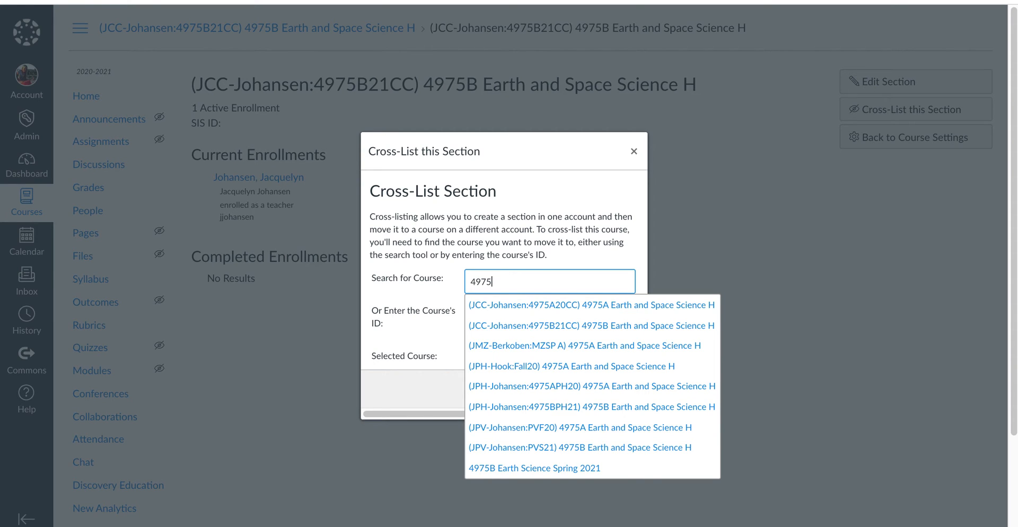
click(526, 470)
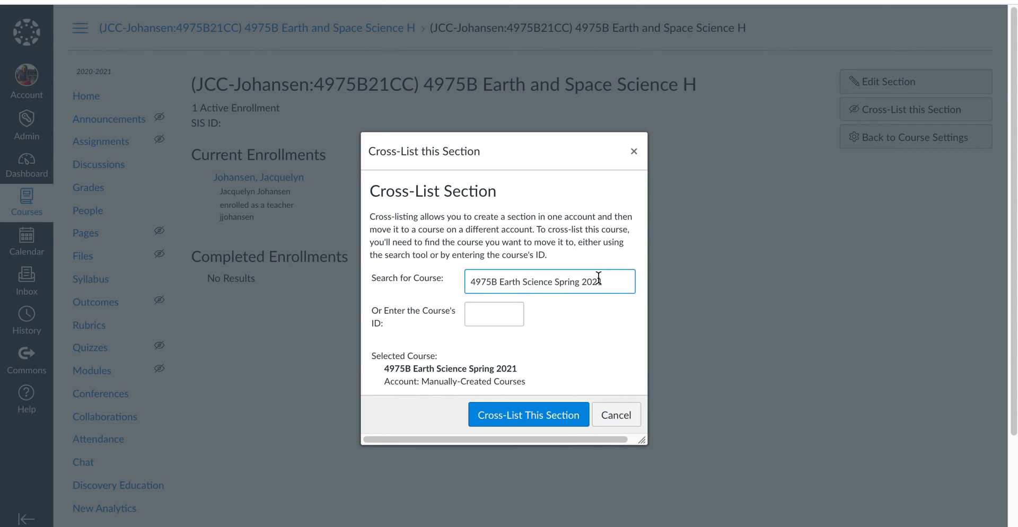
drag(599, 283, 461, 284)
key(ctrl+c)
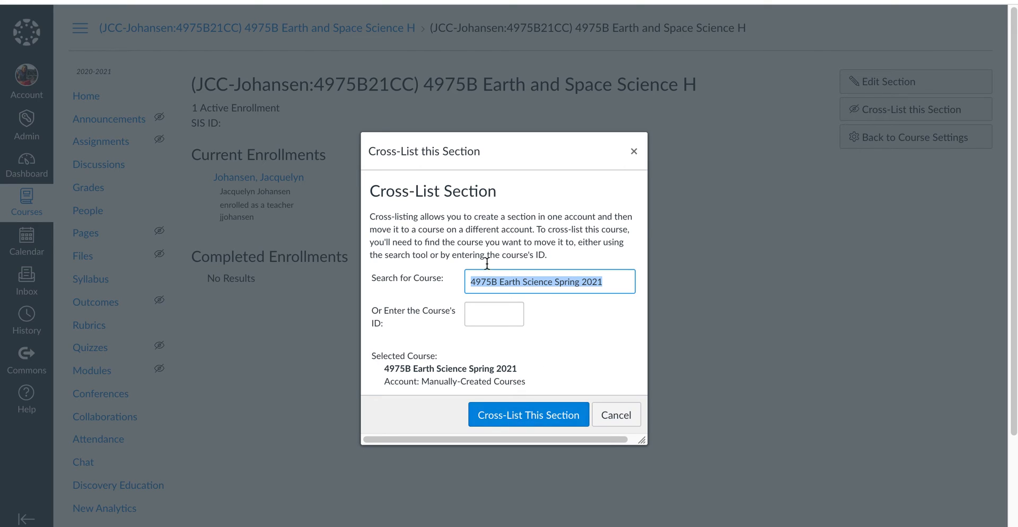
click(518, 420)
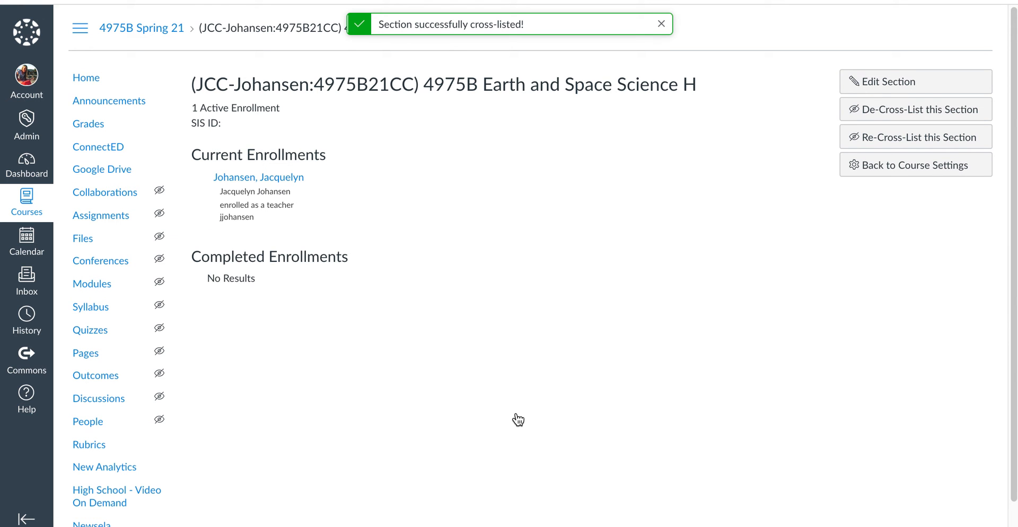
click(29, 149)
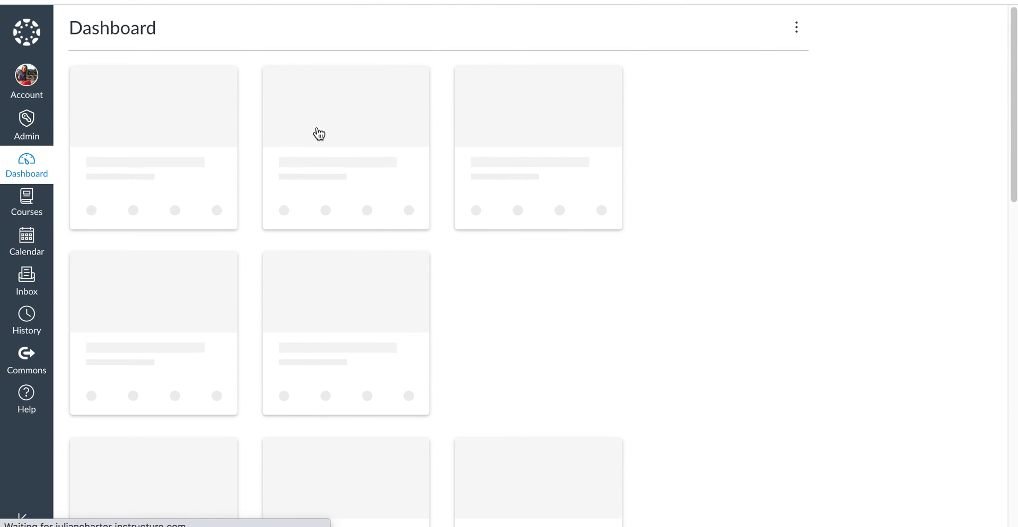
- Open the 4975B Earth and Space Science H section in the settings of the unpublished 4975BPH21 course
scroll(578, 302, down, 9)
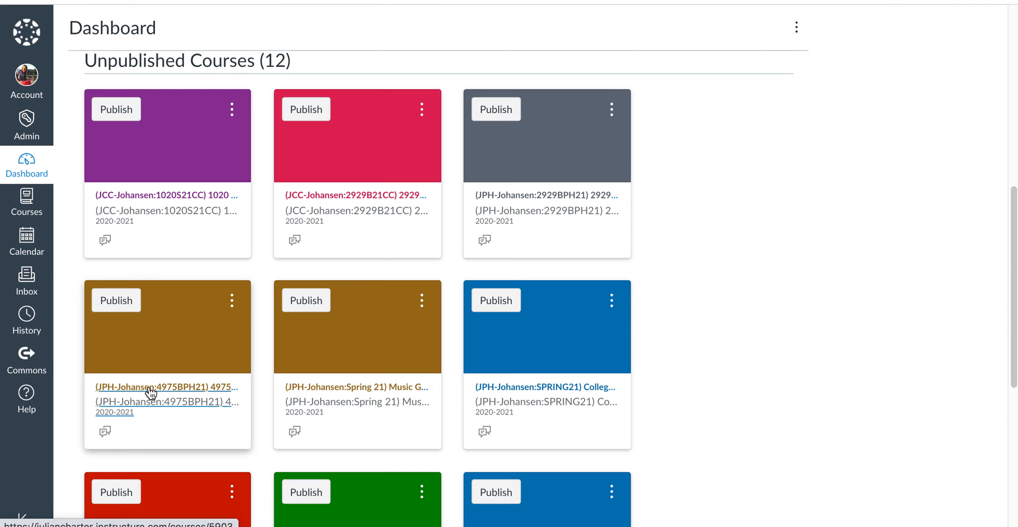
click(151, 391)
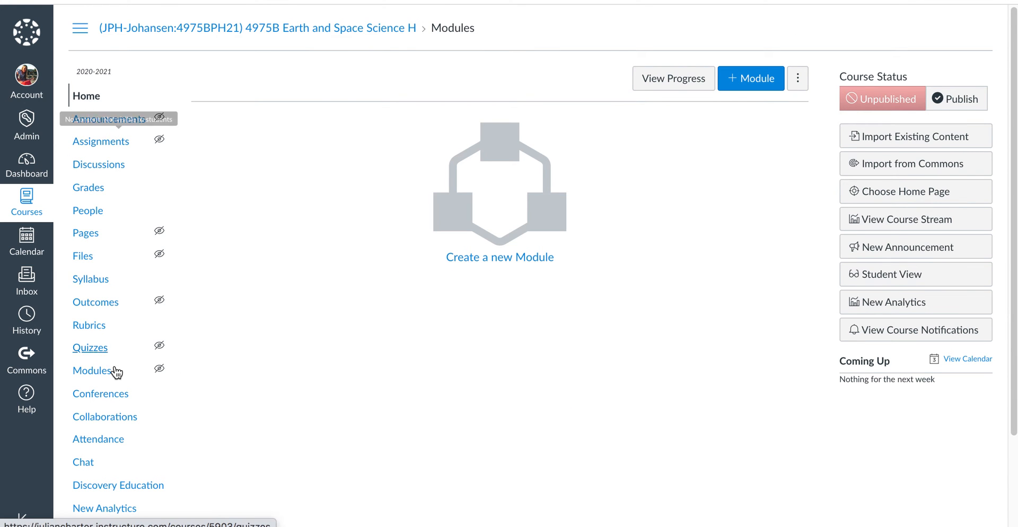
scroll(113, 311, down, 3)
click(85, 517)
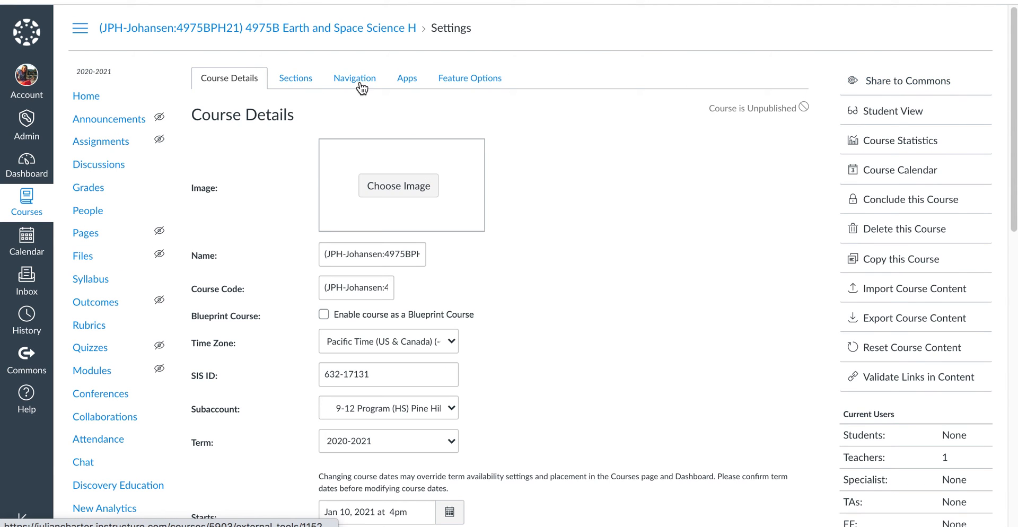
click(297, 79)
click(356, 143)
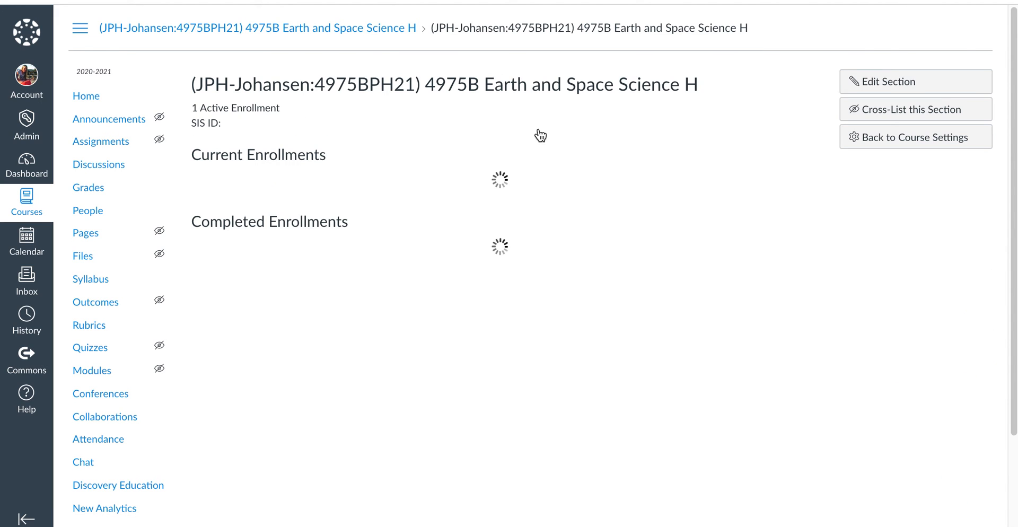
- Cross-list the 4975BPH21 section into the course found by searching for 4975B Earth Science Spring 2021, and return to the dashboard
click(889, 112)
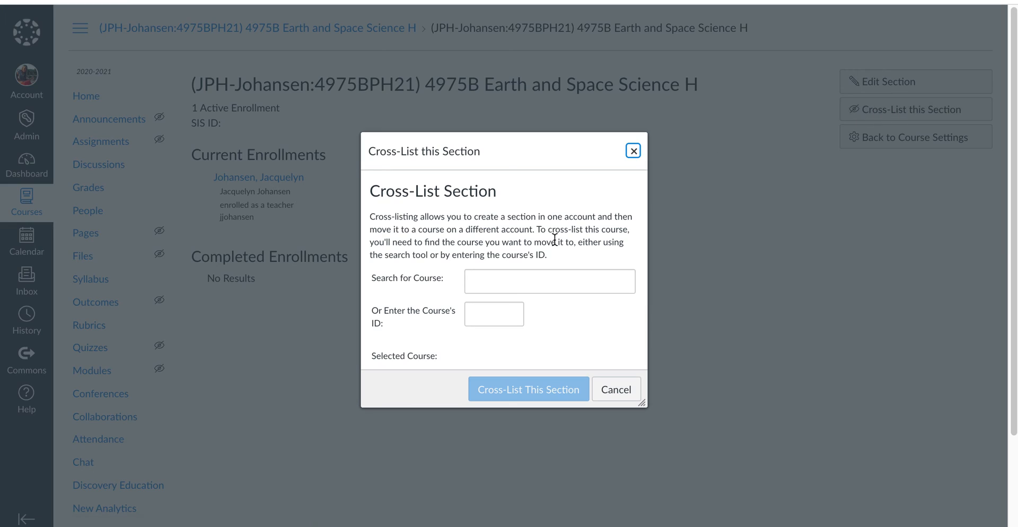
click(505, 286)
text(4975B Earth Science Spring 2021)
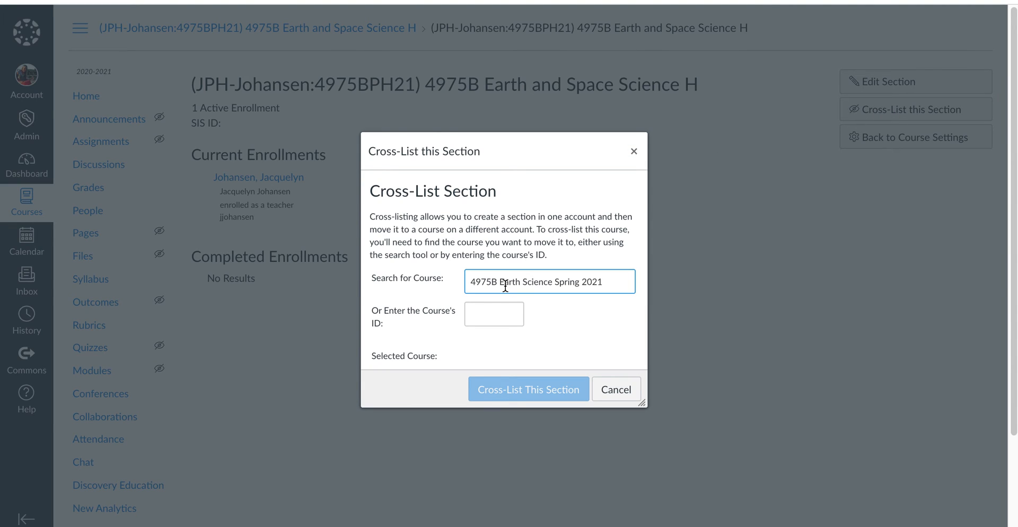
click(510, 306)
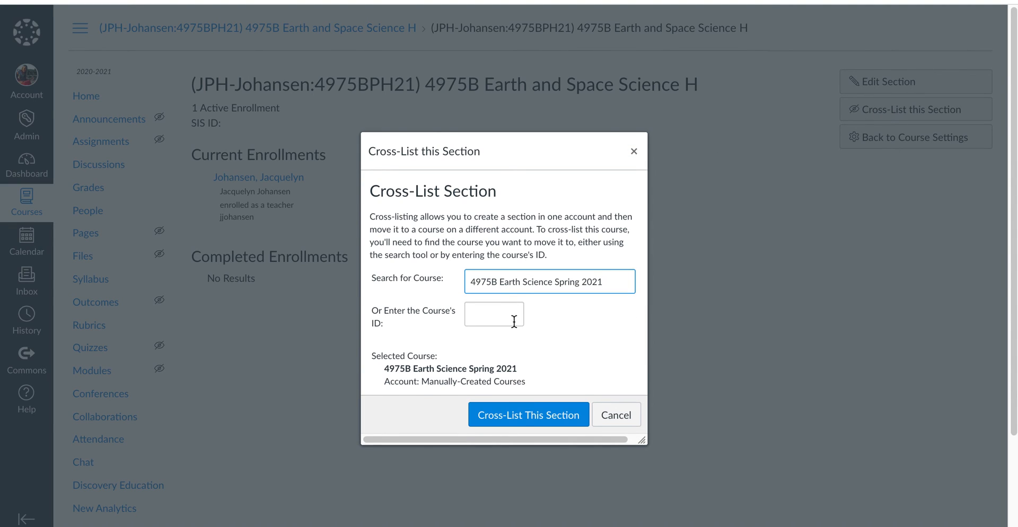
click(528, 418)
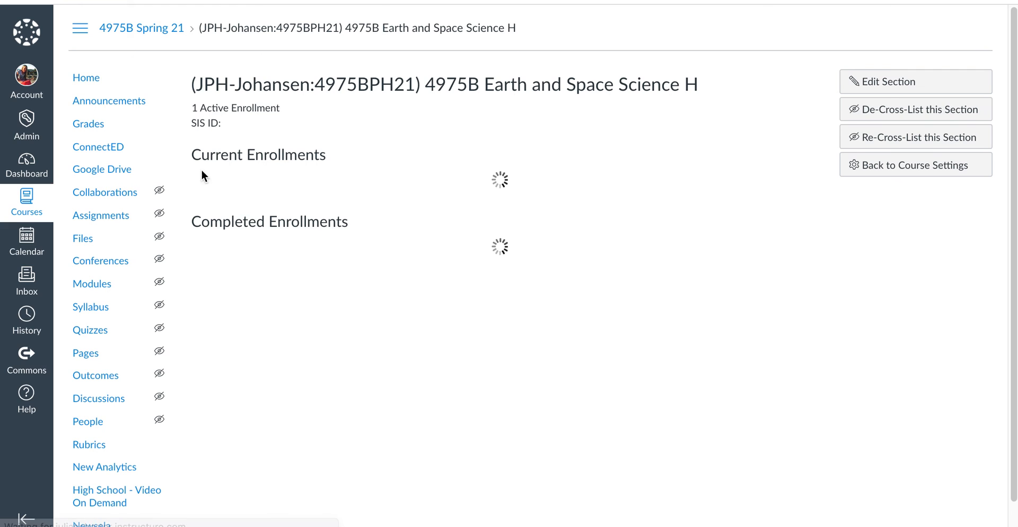
click(29, 165)
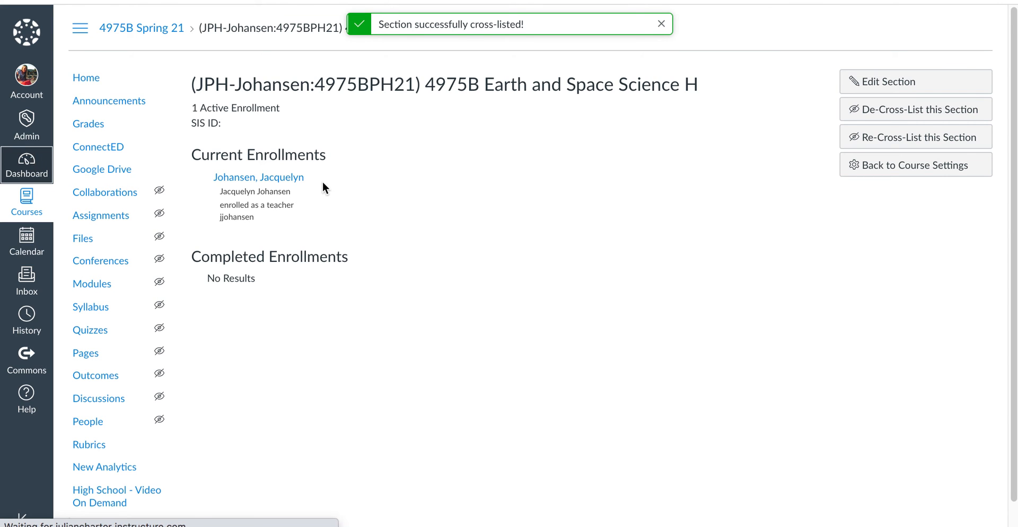
- Open the section of the unpublished PVS21 4975B Earth and Space Science H course from that course's settings
scroll(478, 324, down, 10)
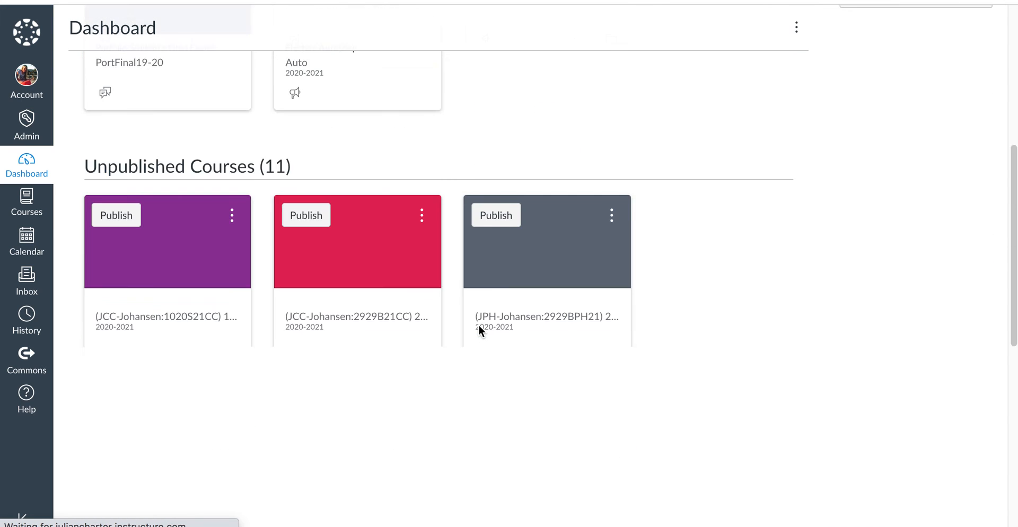
scroll(480, 332, down, 1)
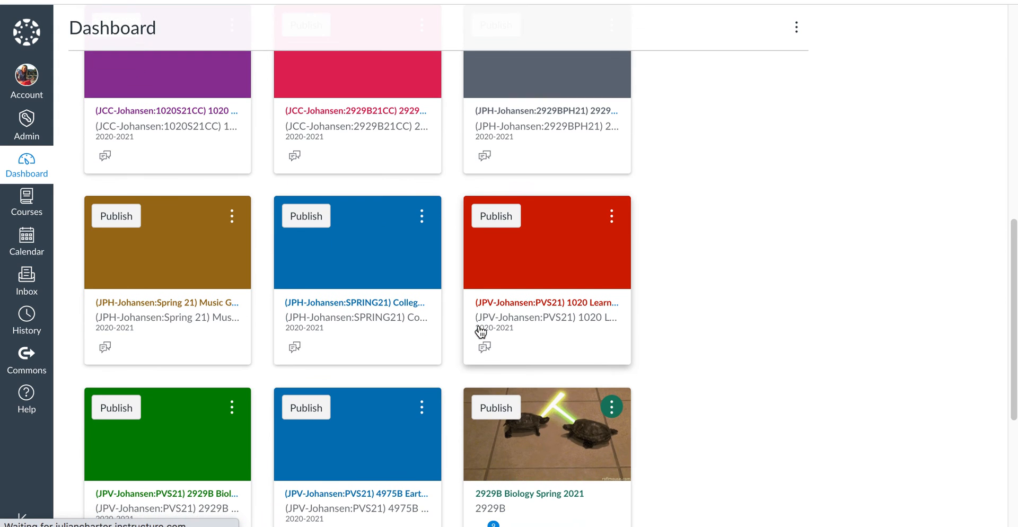
scroll(478, 332, down, 1)
scroll(478, 332, down, 3)
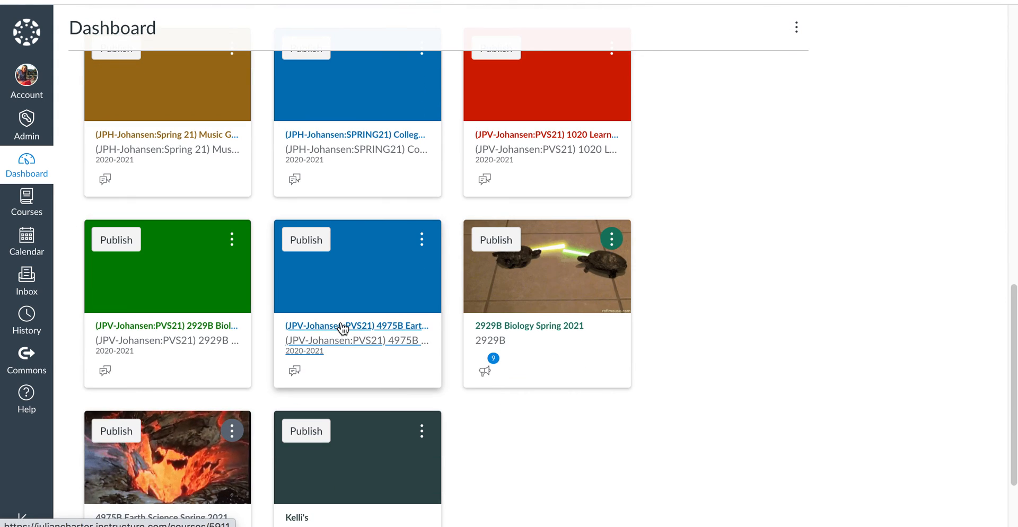
click(343, 329)
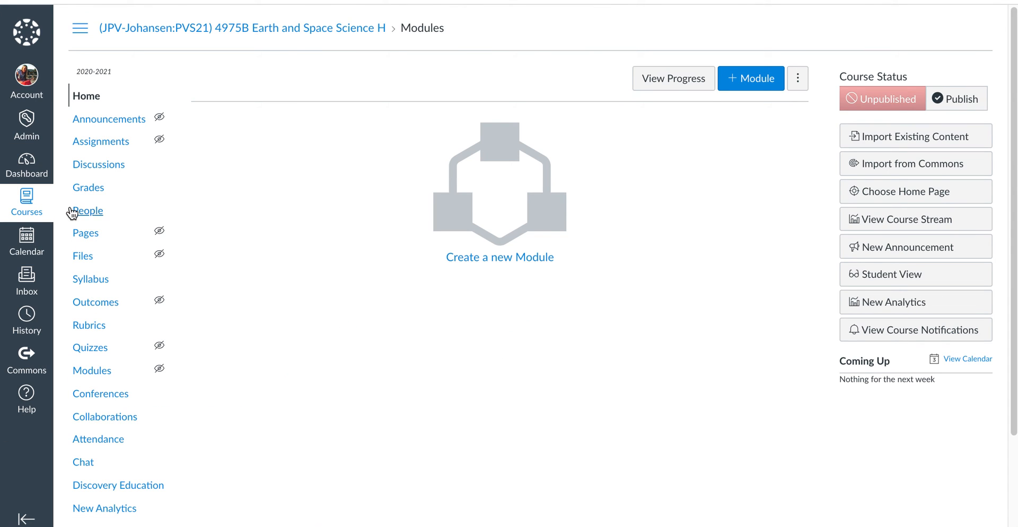
scroll(159, 392, down, 2)
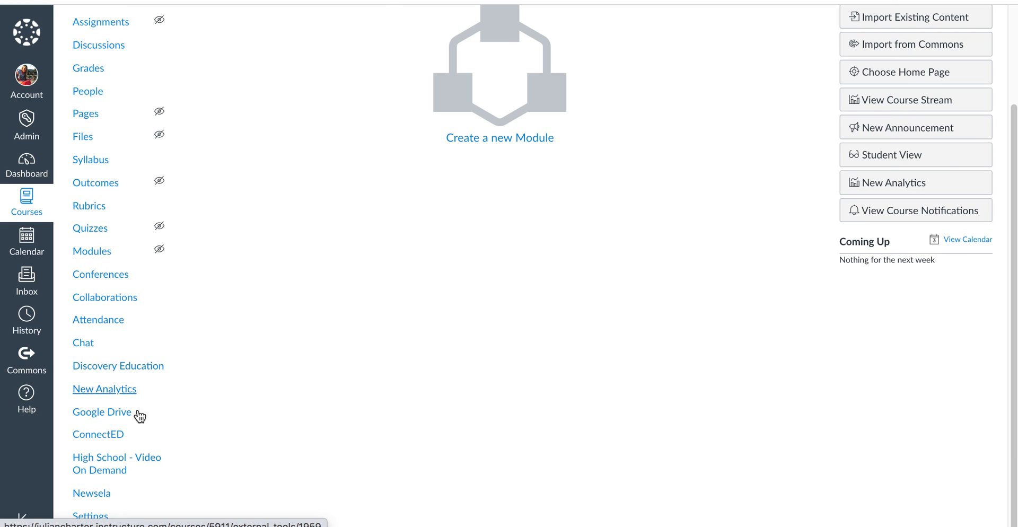
click(98, 517)
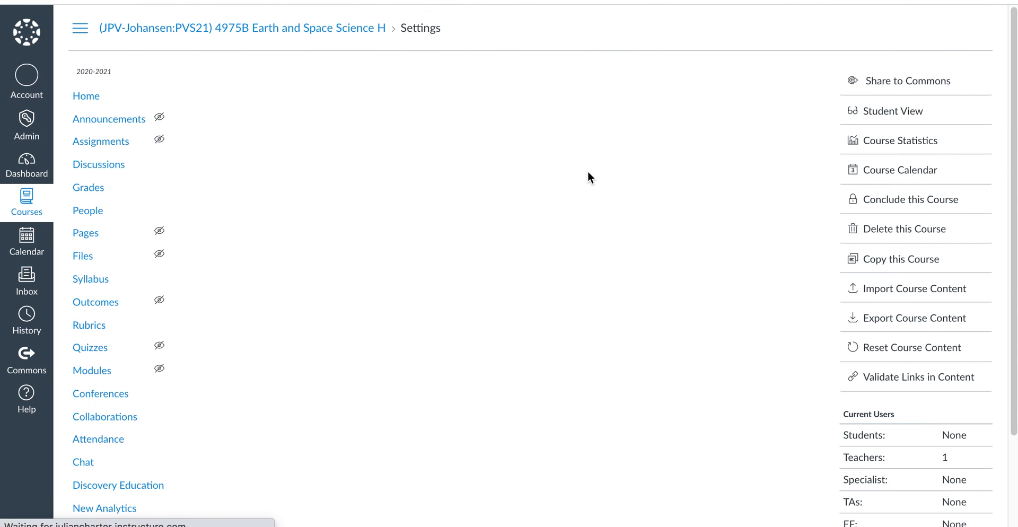
click(293, 78)
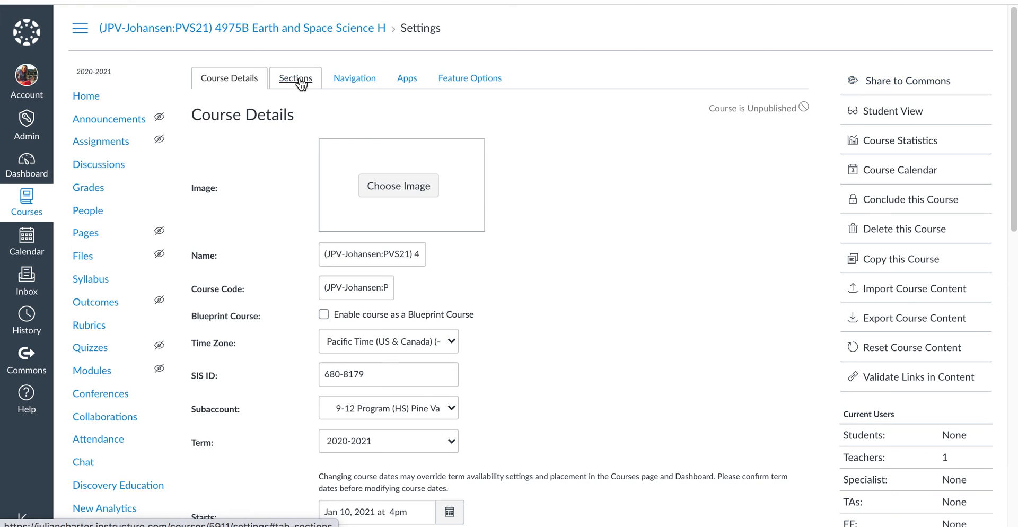
click(296, 141)
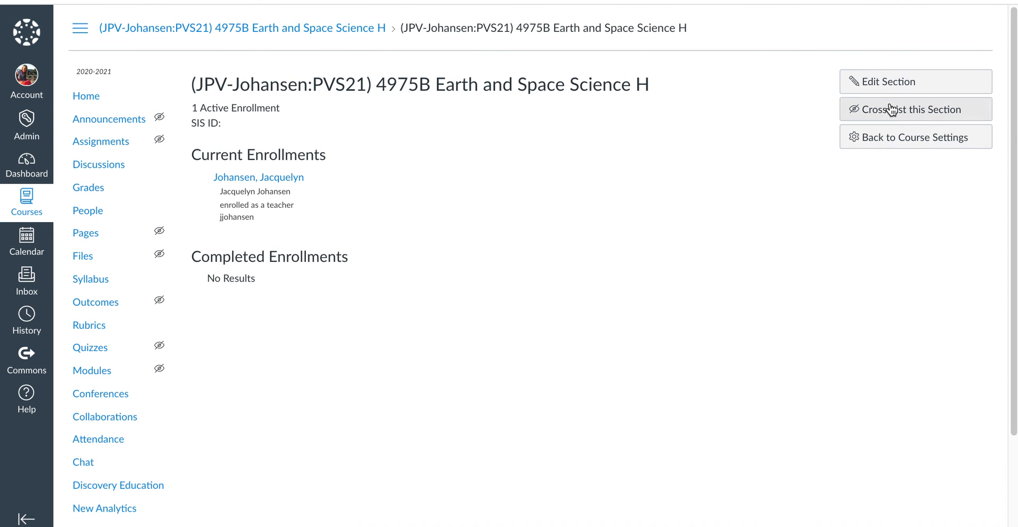
- Cross-list the PVS21 section into the 4975B Earth Science Spring 2021 course and return to the dashboard
click(889, 114)
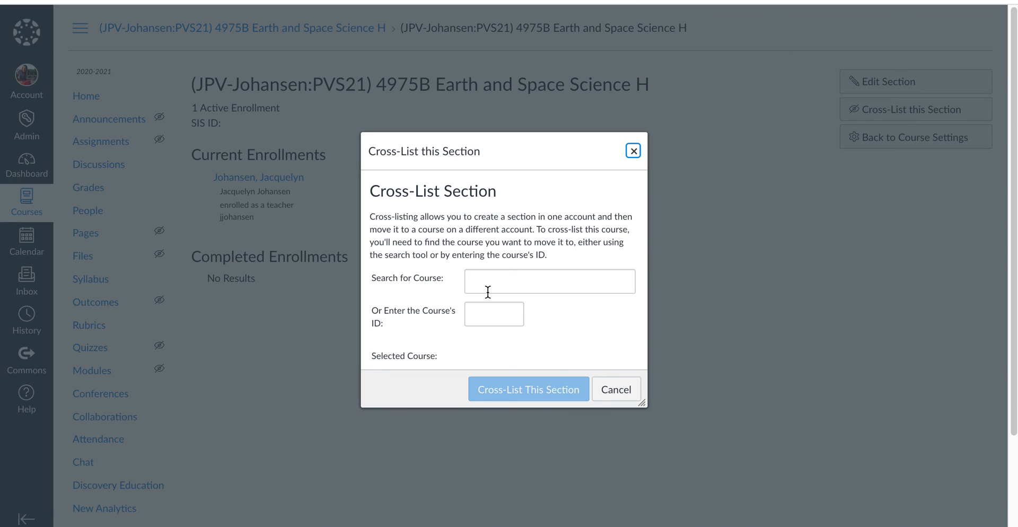
key(ctrl+v)
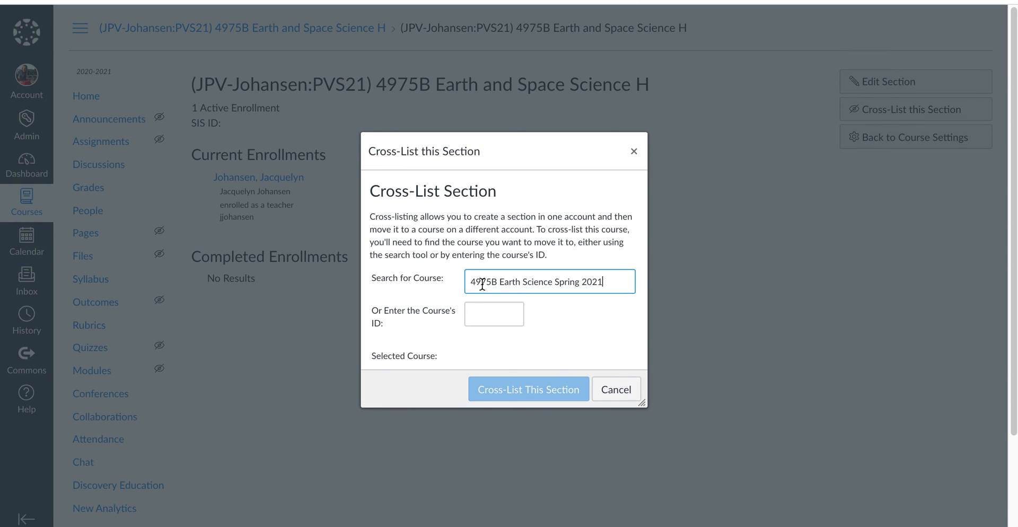
click(503, 306)
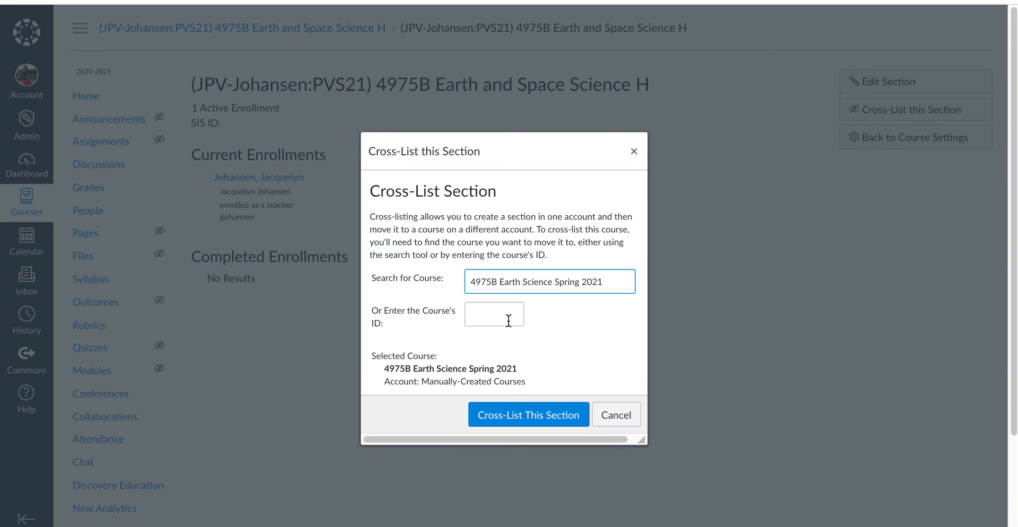
click(500, 414)
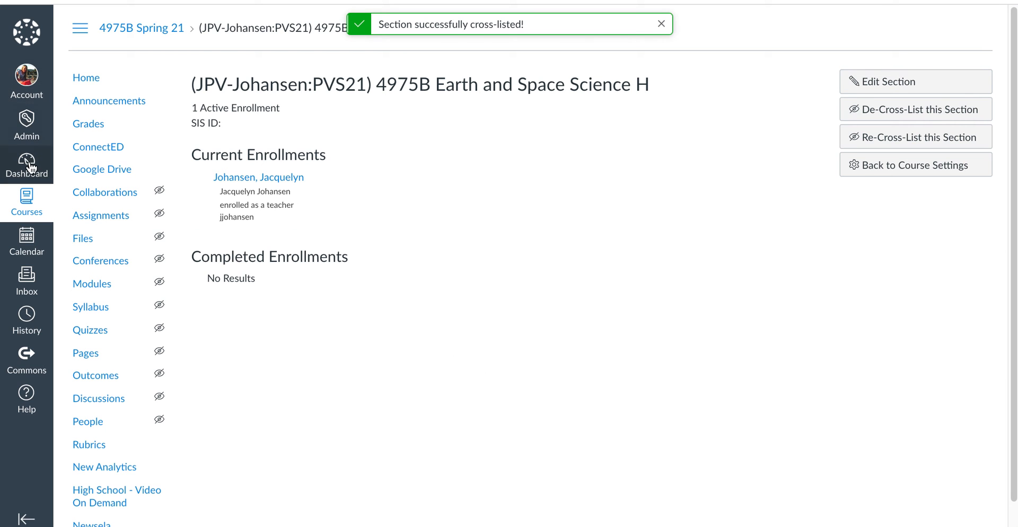
click(30, 168)
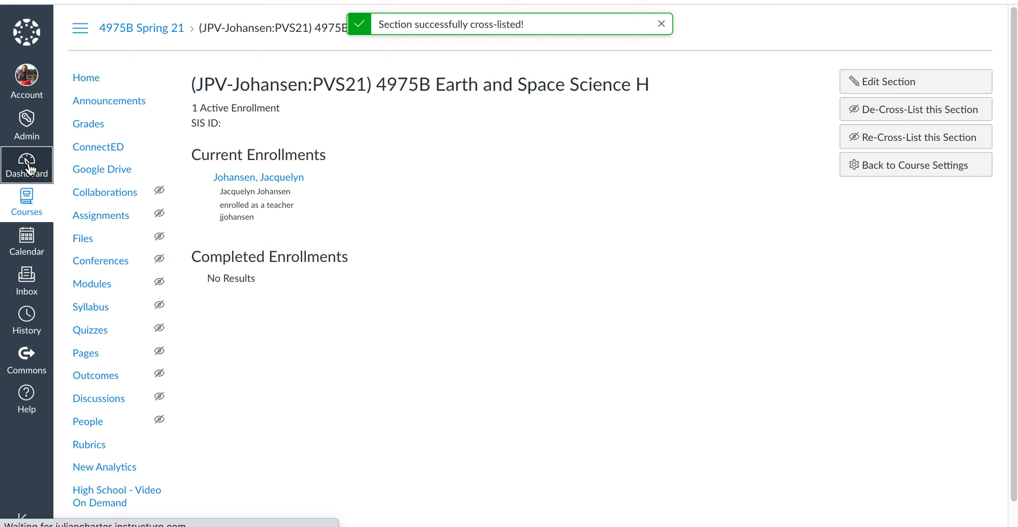
- Check the list of course sections in the settings of the 4975B Earth Science Spring 2021 course
scroll(650, 259, down, 1)
scroll(650, 259, down, 10)
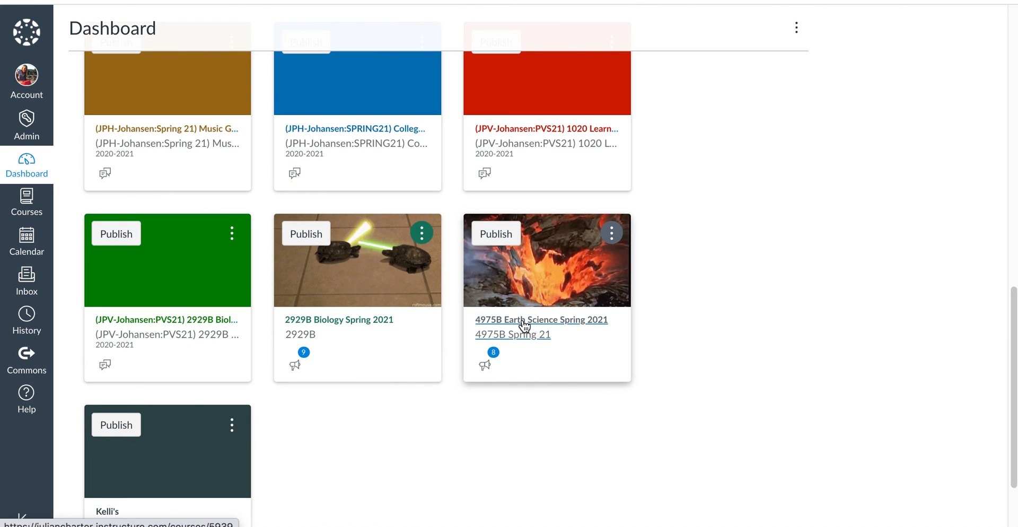
click(524, 325)
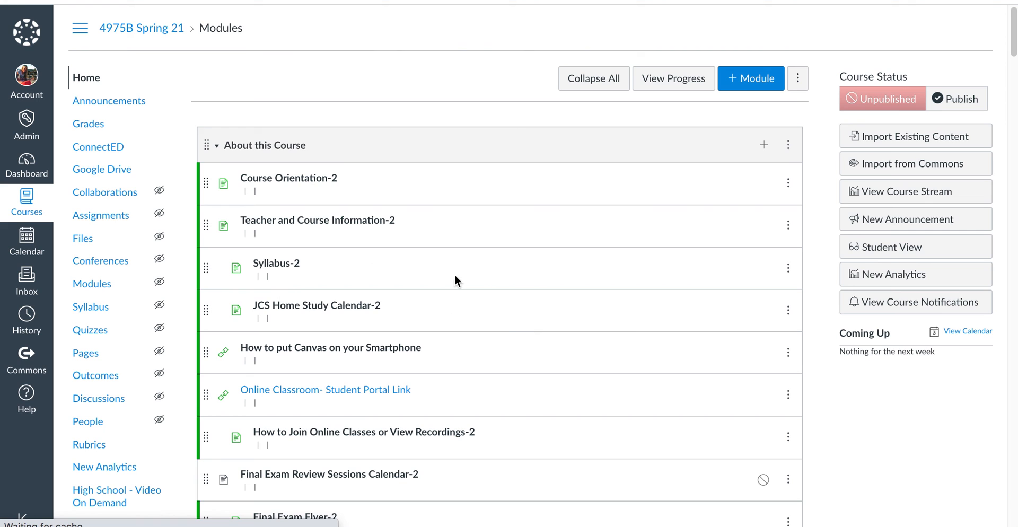
scroll(456, 275, down, 18)
scroll(456, 275, up, 13)
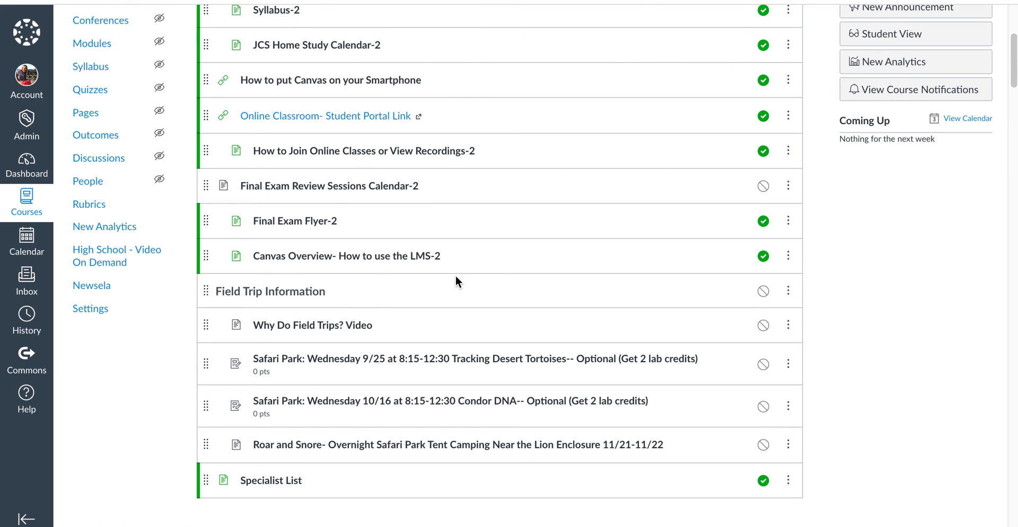
click(103, 311)
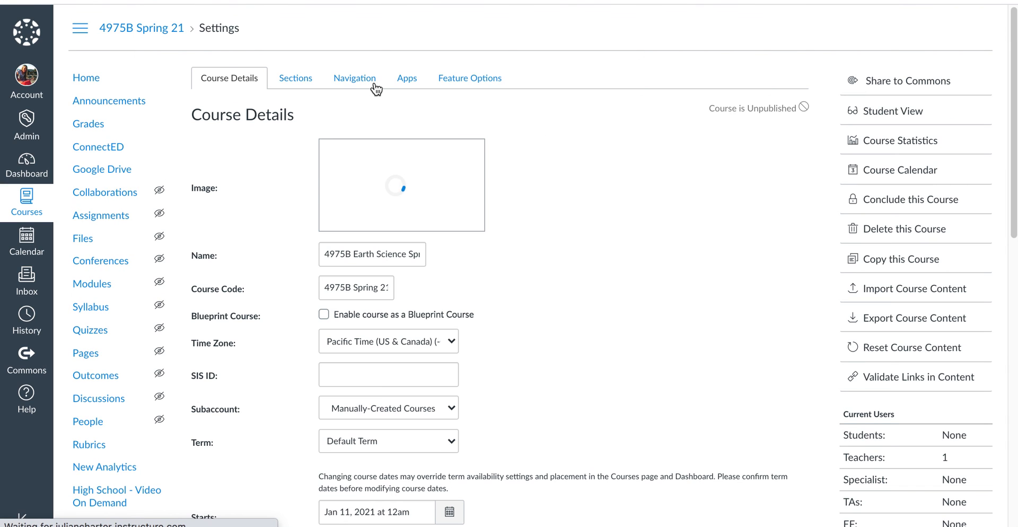
click(296, 80)
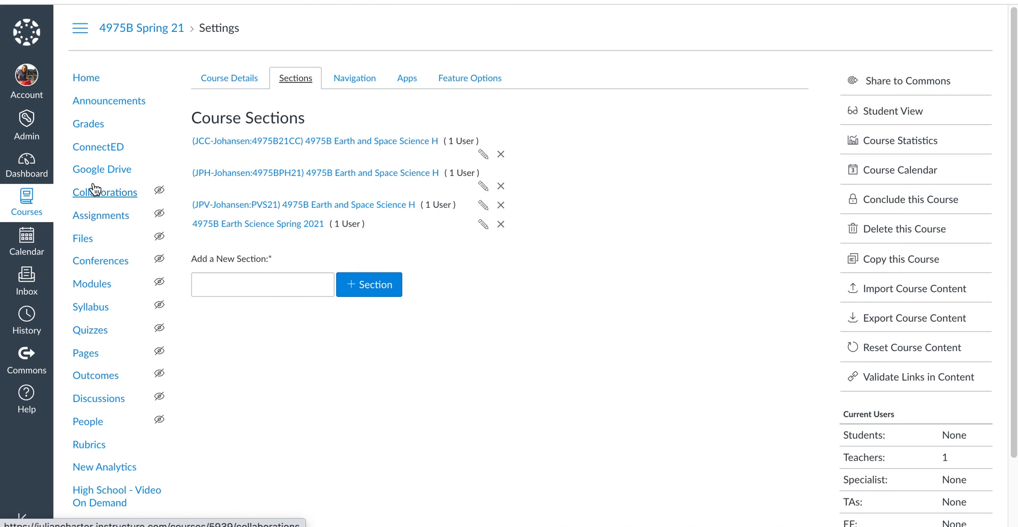
- Return to the dashboard and review the remaining unpublished courses
click(27, 169)
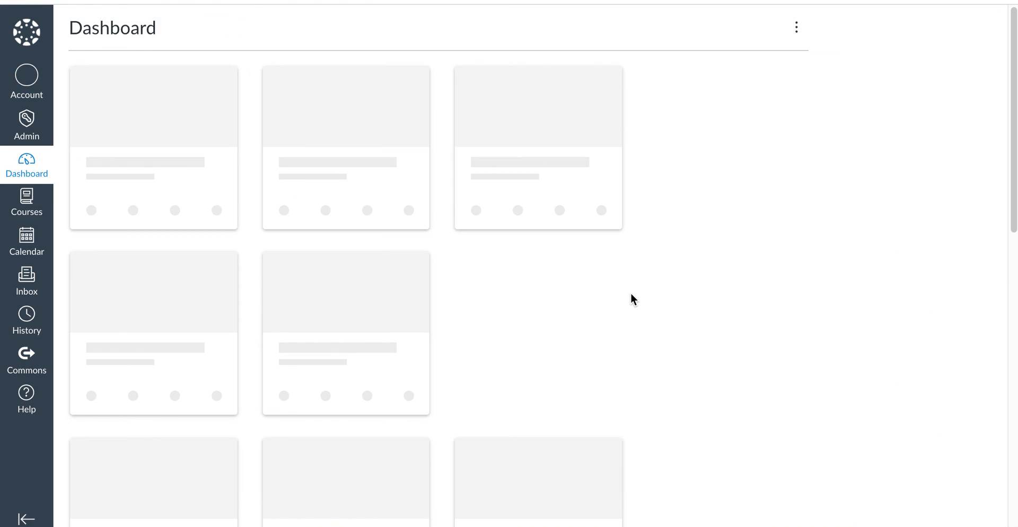
scroll(626, 311, down, 9)
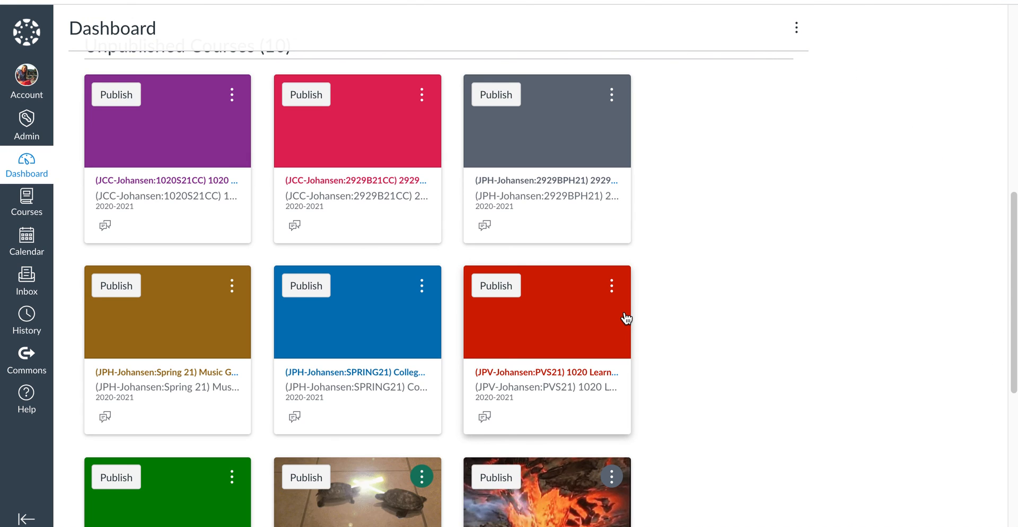
scroll(626, 319, down, 2)
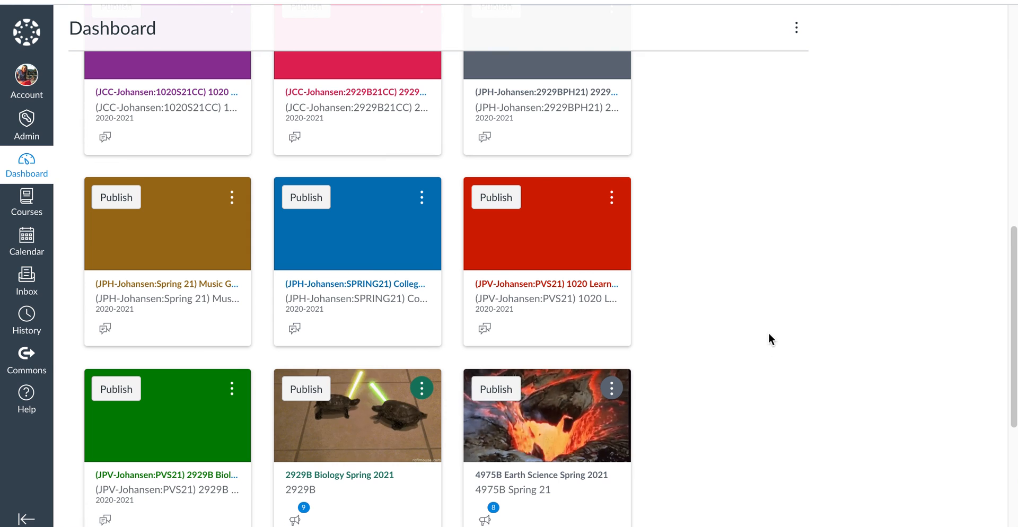
scroll(769, 348, down, 1)
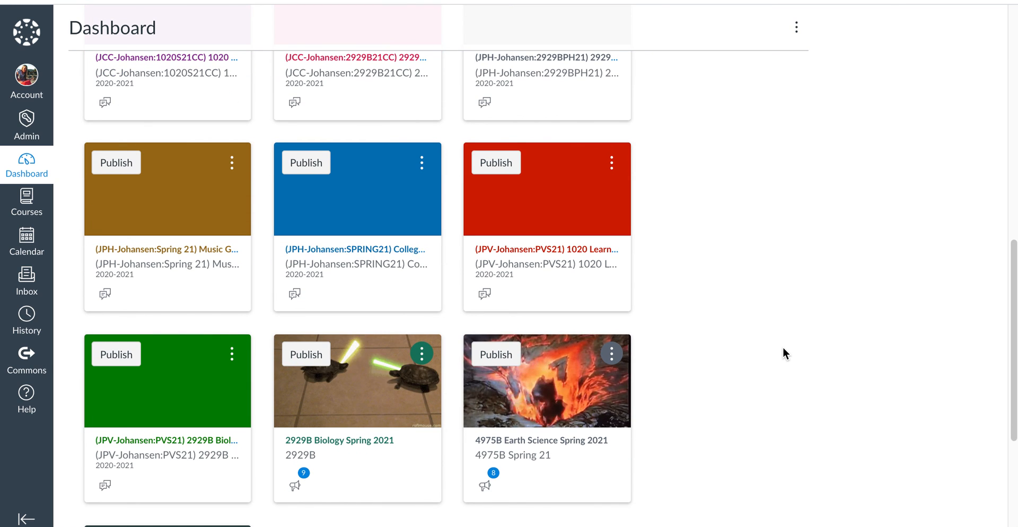
scroll(784, 349, down, 3)
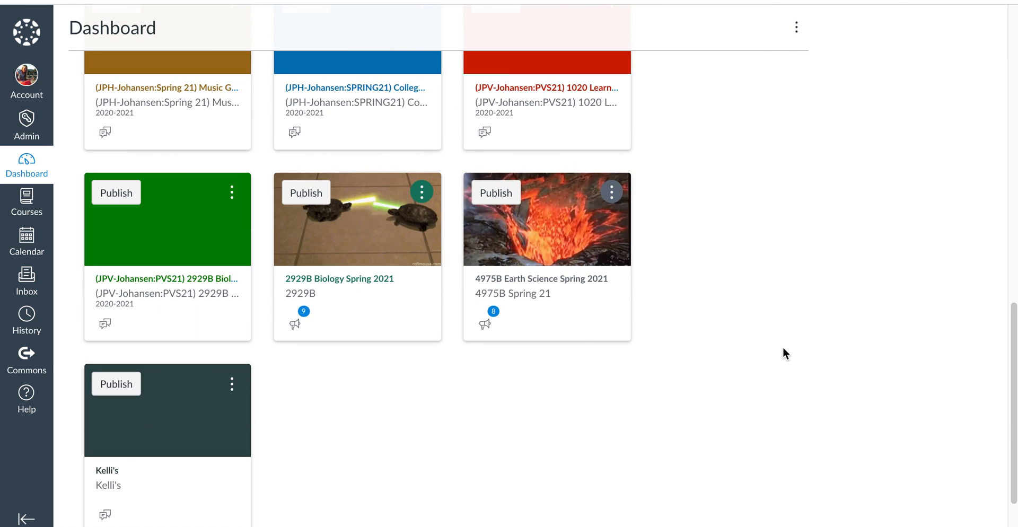
scroll(787, 359, up, 2)
scroll(786, 359, up, 4)
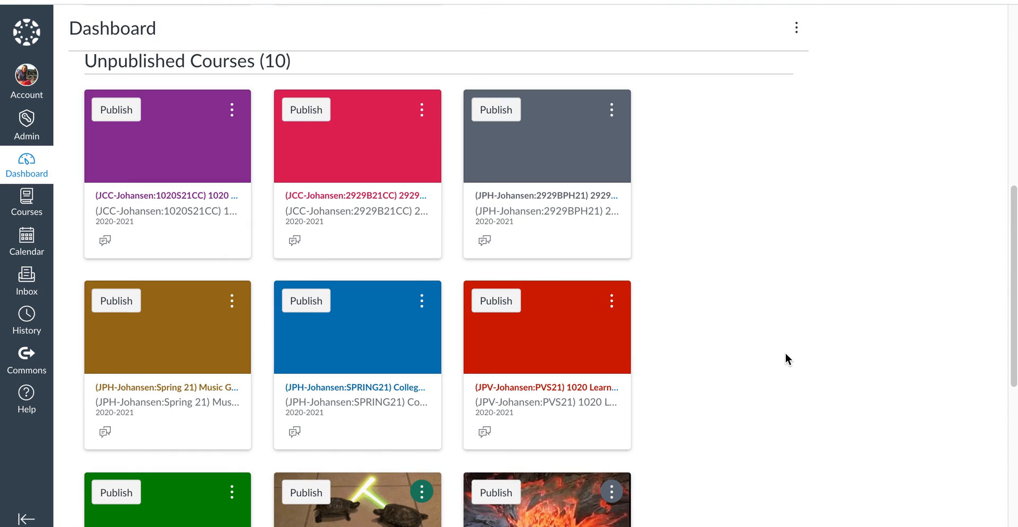
scroll(786, 359, down, 1)
scroll(787, 359, down, 1)
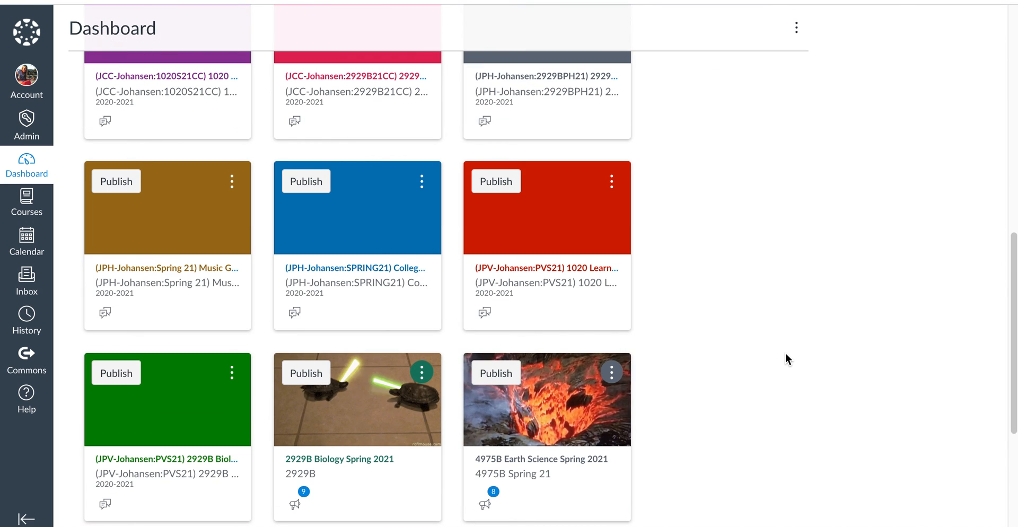